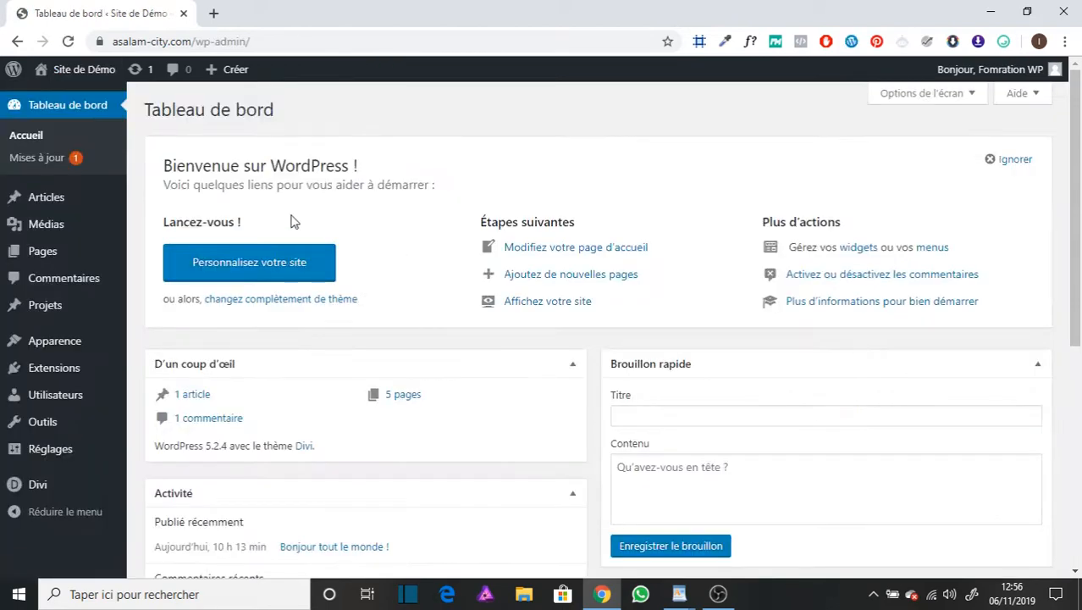
Open the Divi theme options, upload the logo image from the desktop to the media library and set it as the site logo
click(56, 486)
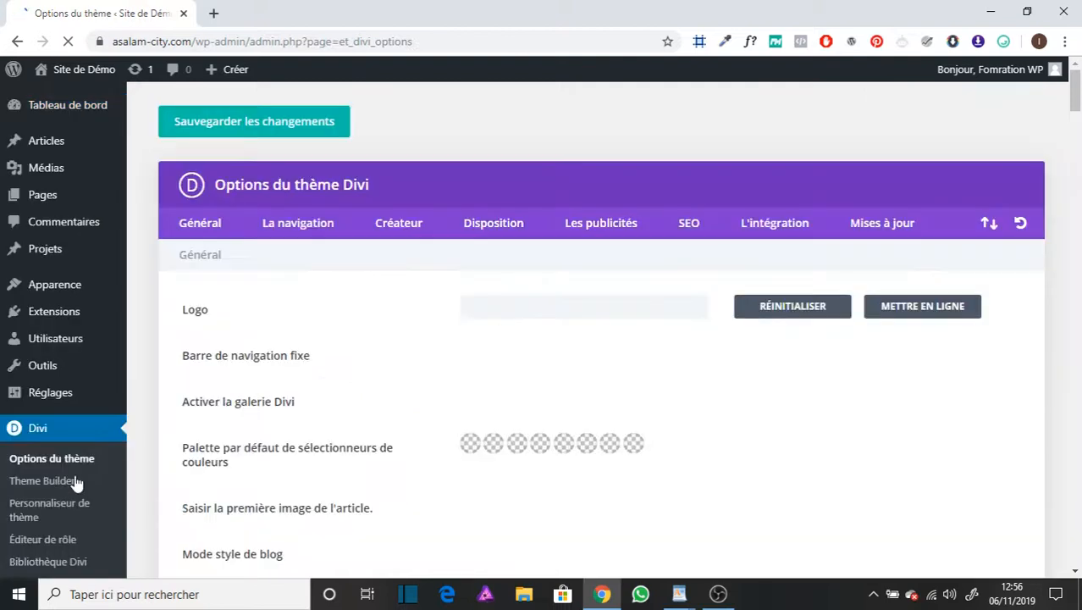
click(927, 314)
click(1027, 12)
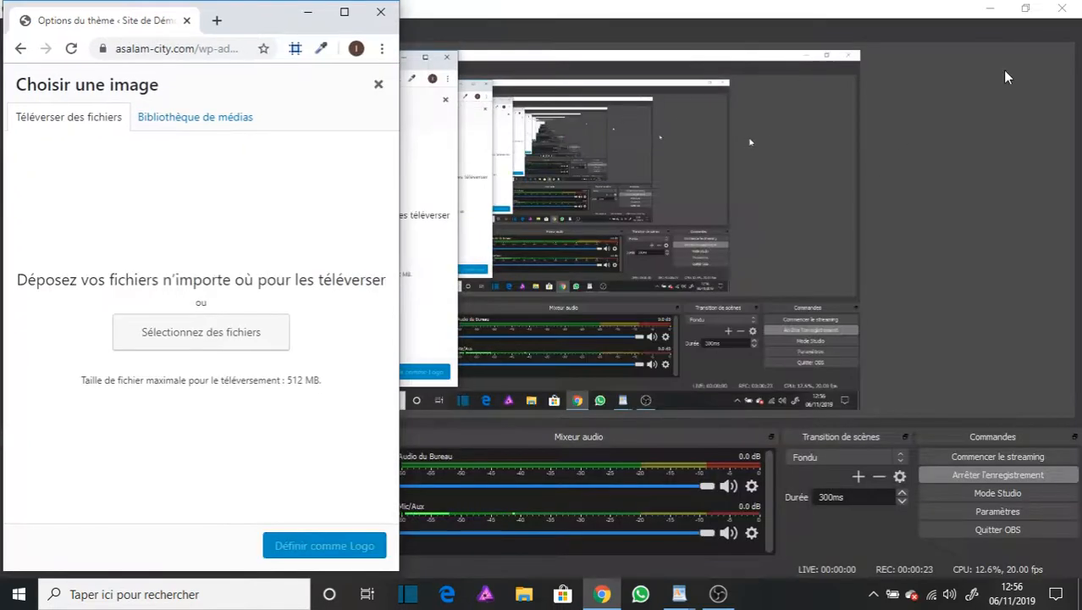
click(987, 8)
click(987, 8)
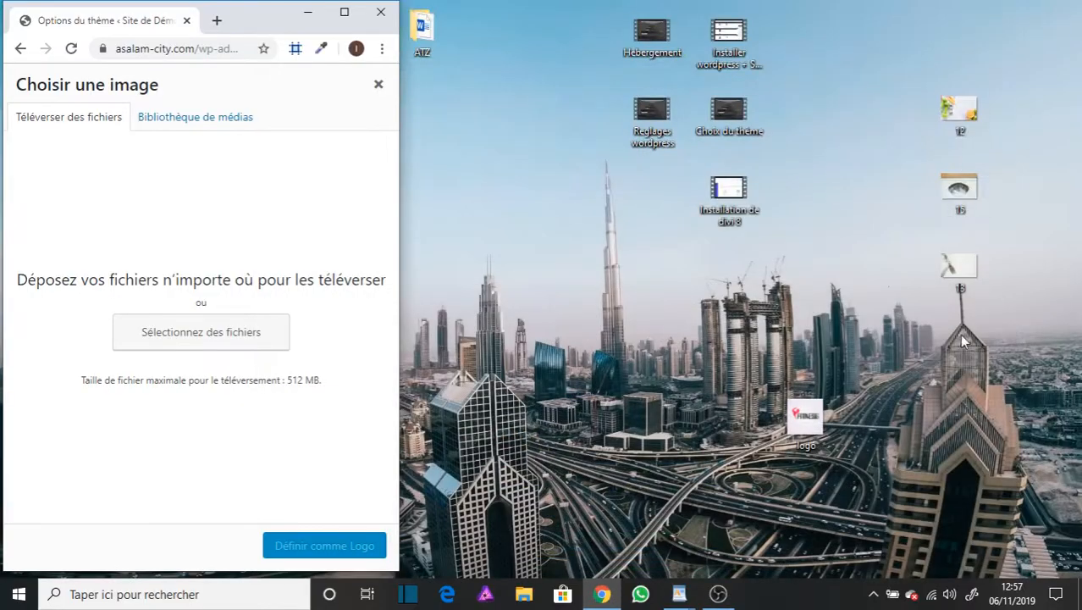
drag(809, 415, 268, 304)
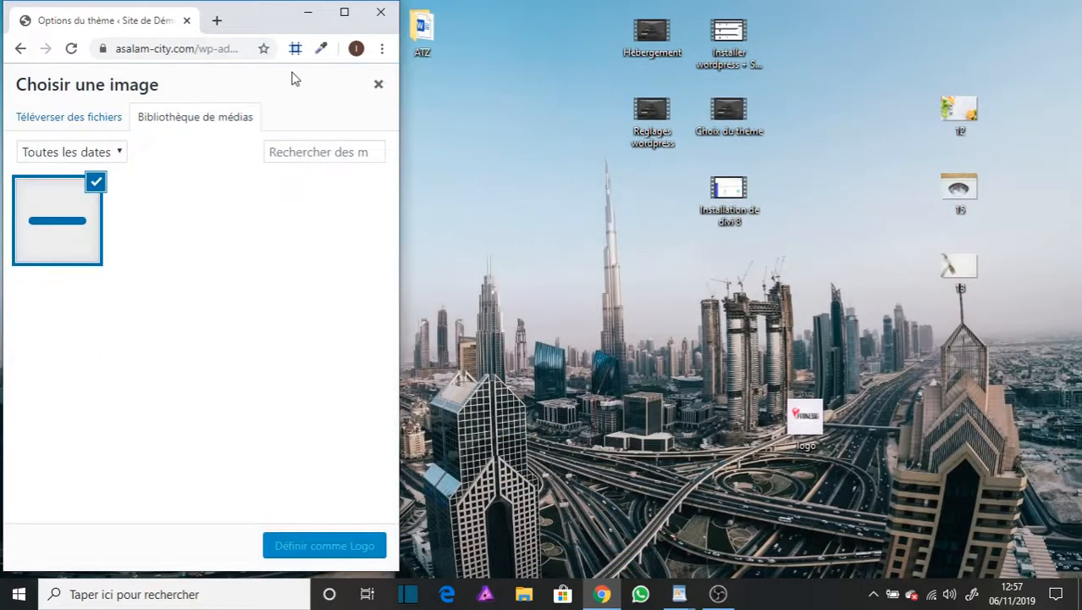
click(346, 12)
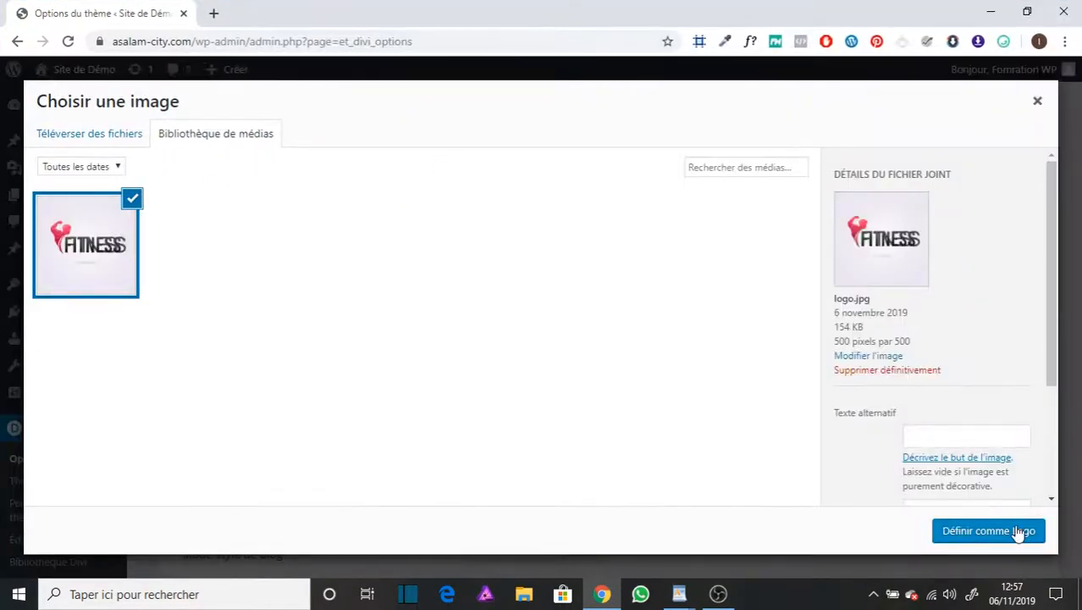
click(989, 531)
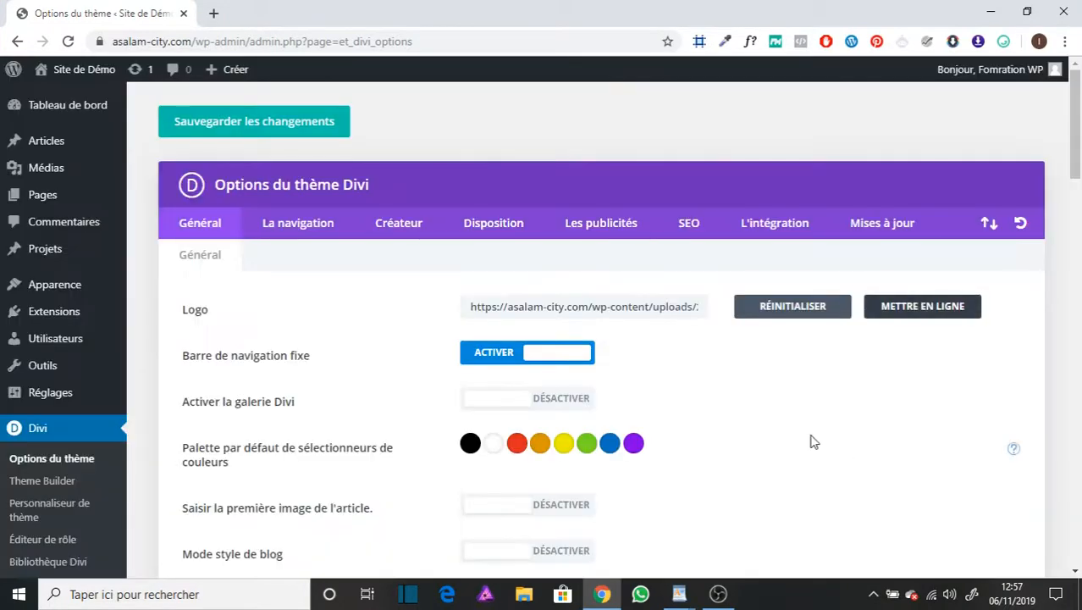
Look through the general Divi options, including the social profile settings, and save the changes
scroll(812, 439, down, 15)
scroll(762, 447, down, 8)
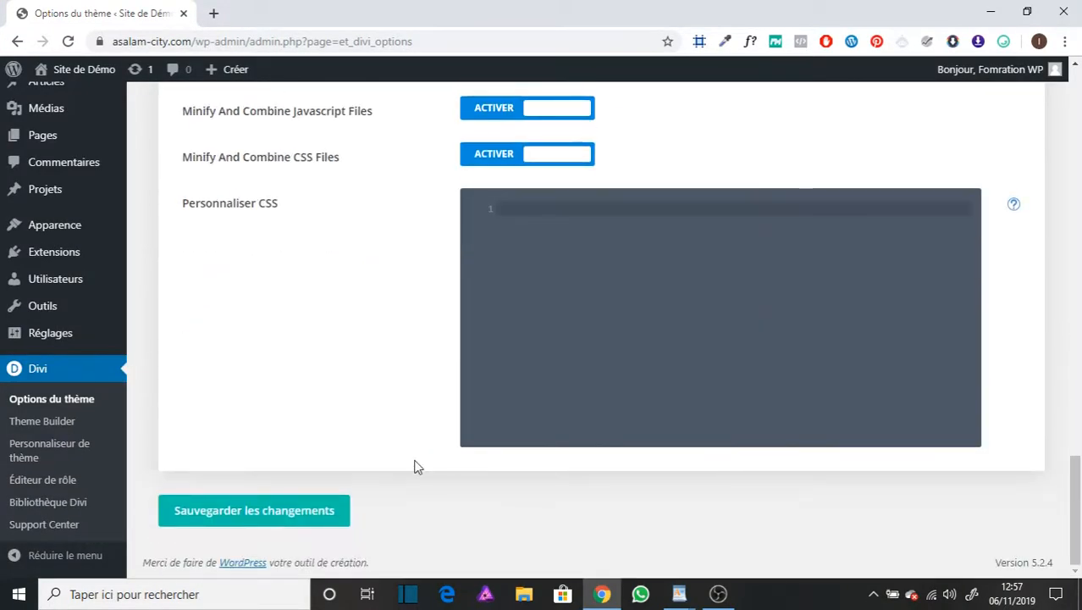
scroll(419, 462, up, 10)
scroll(431, 455, up, 4)
scroll(213, 391, down, 1)
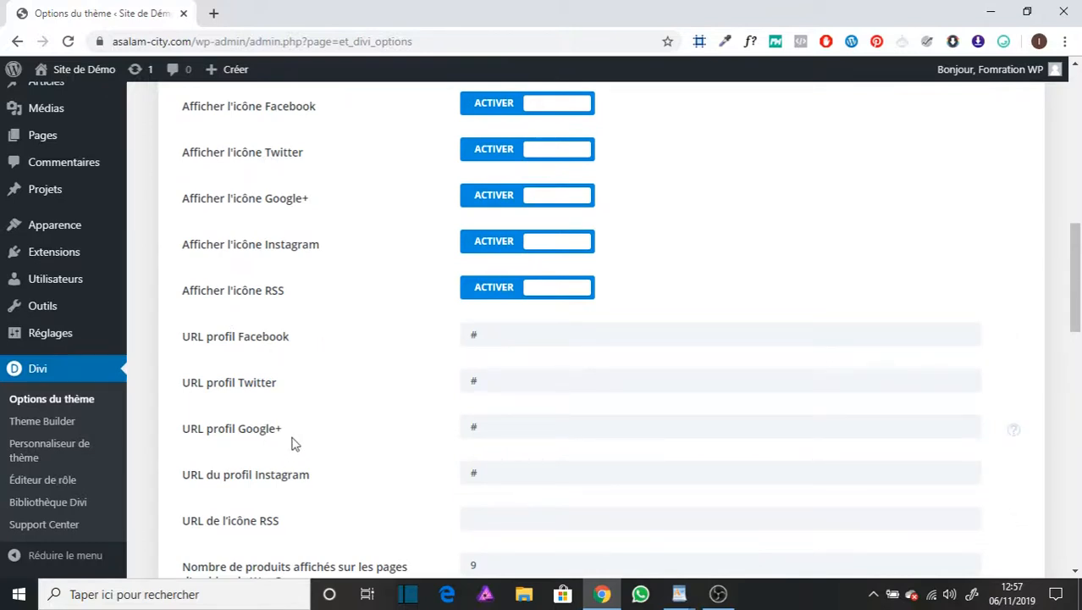
scroll(335, 508, down, 10)
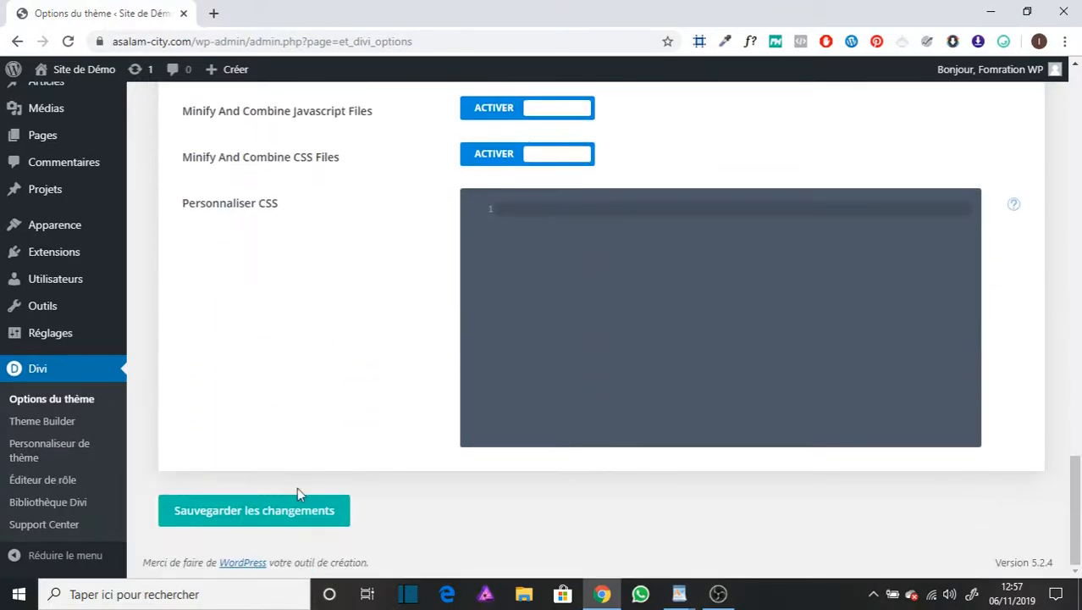
click(286, 516)
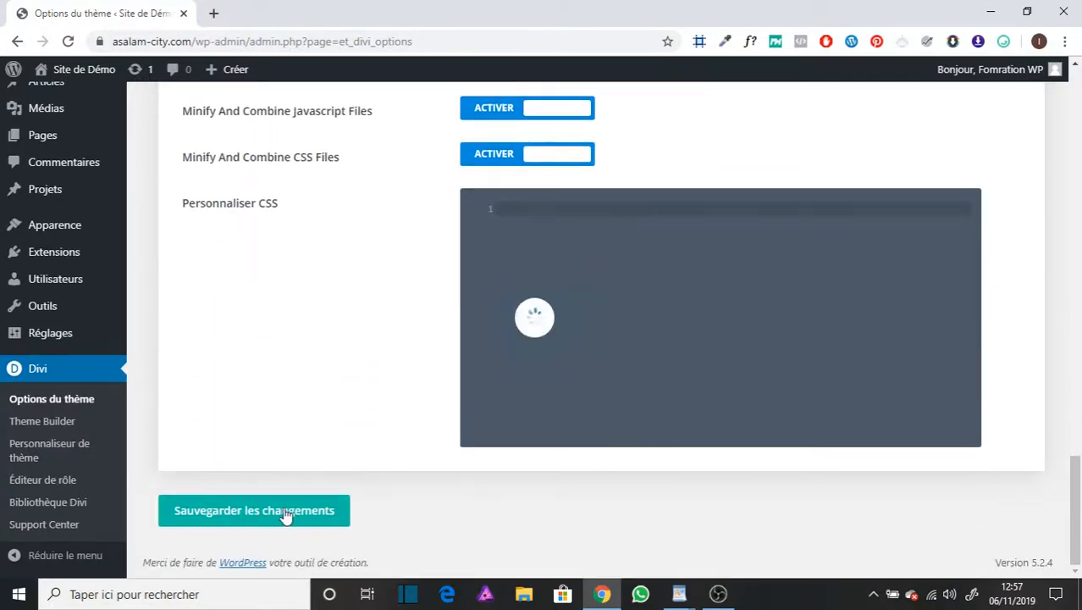
Open the site's front page in a new tab and launch the theme customizer from it
right_click(89, 65)
click(114, 70)
click(278, 10)
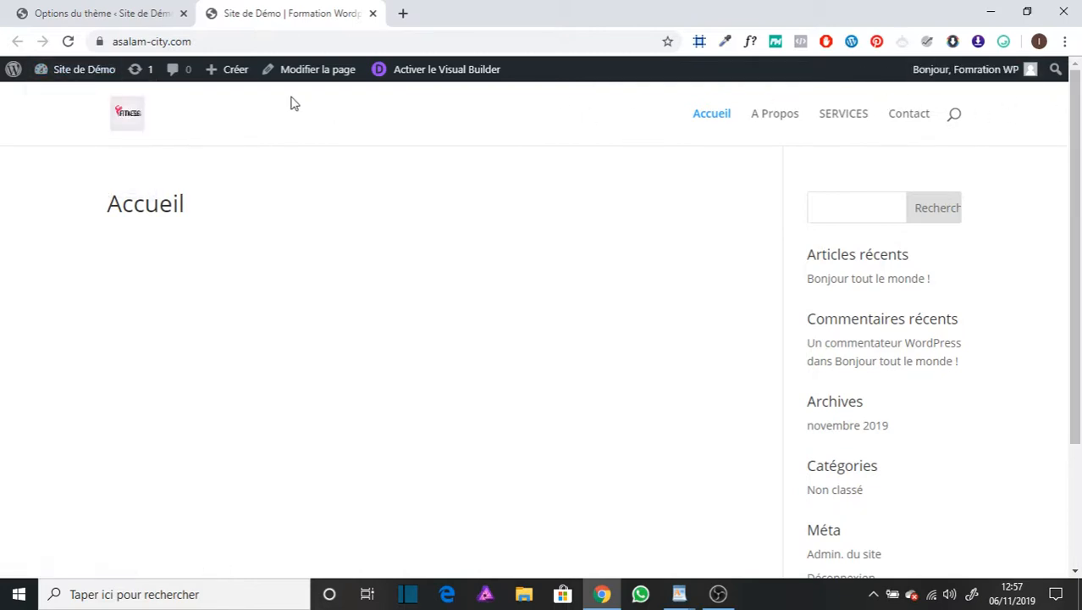
mouse_move(80, 70)
click(97, 180)
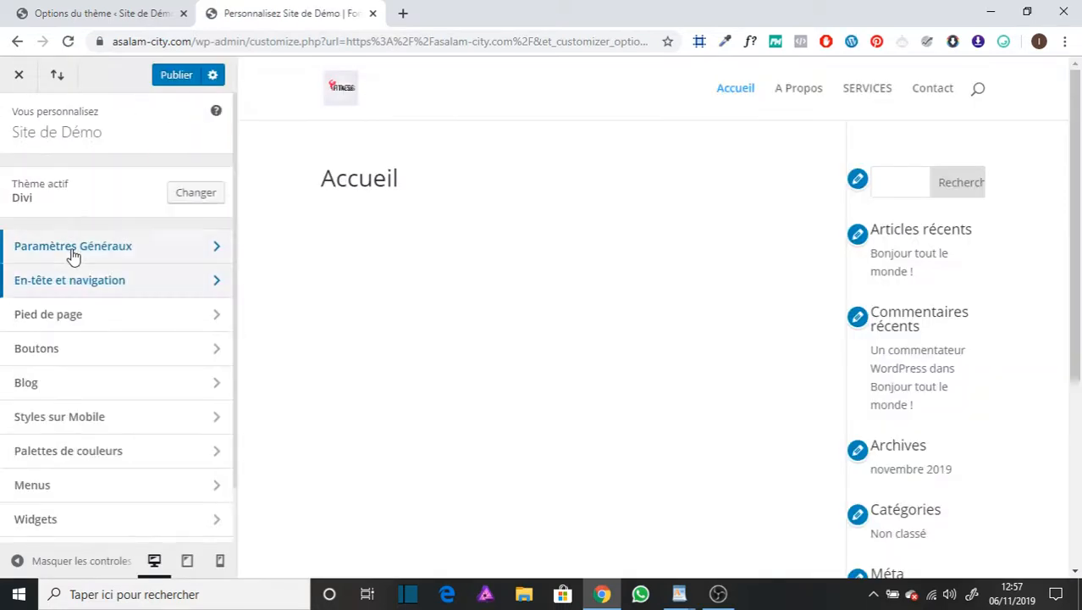
Examine the site identity, typography and background options in the customizer's general settings
click(74, 254)
click(100, 183)
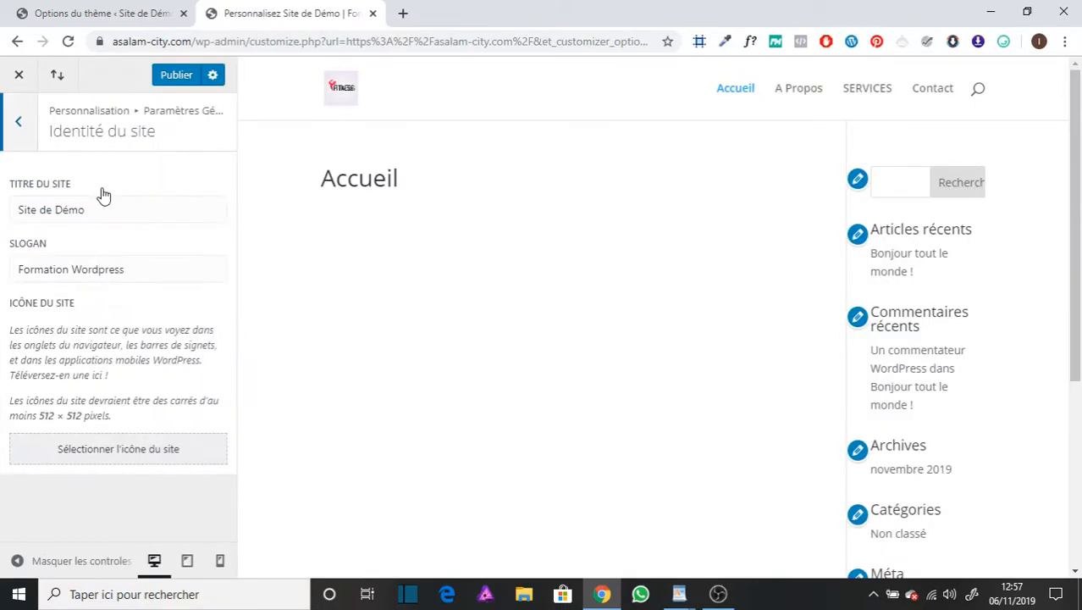
click(21, 127)
click(150, 214)
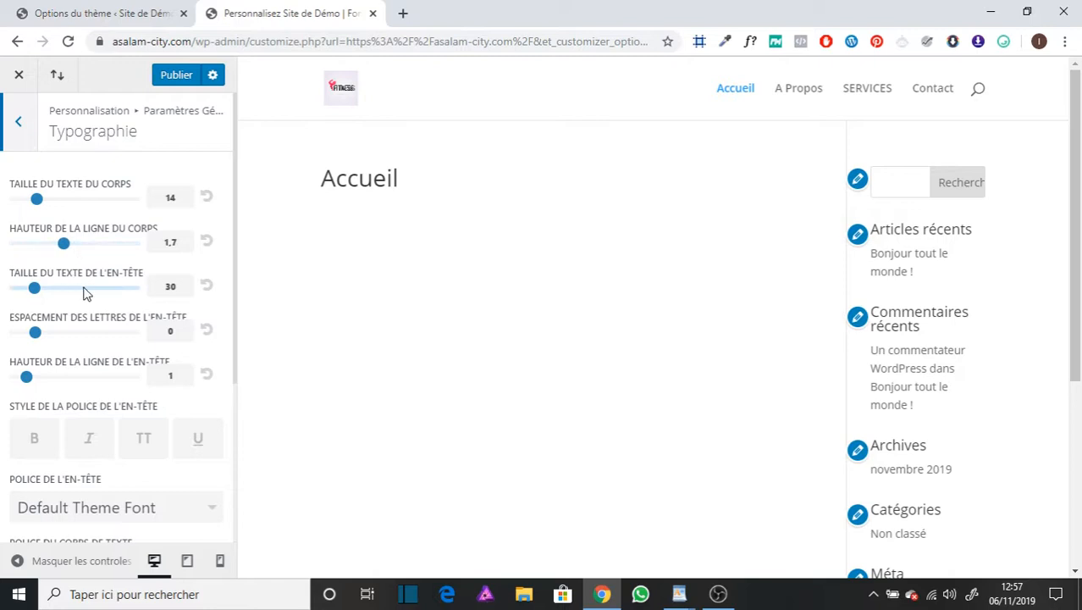
scroll(120, 373, down, 2)
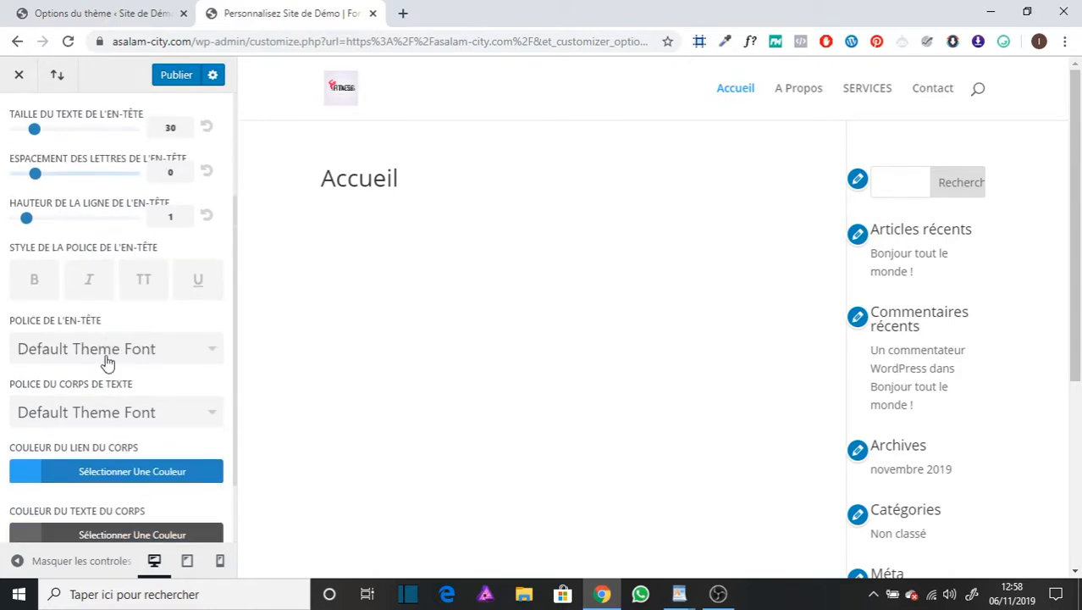
click(89, 354)
click(90, 354)
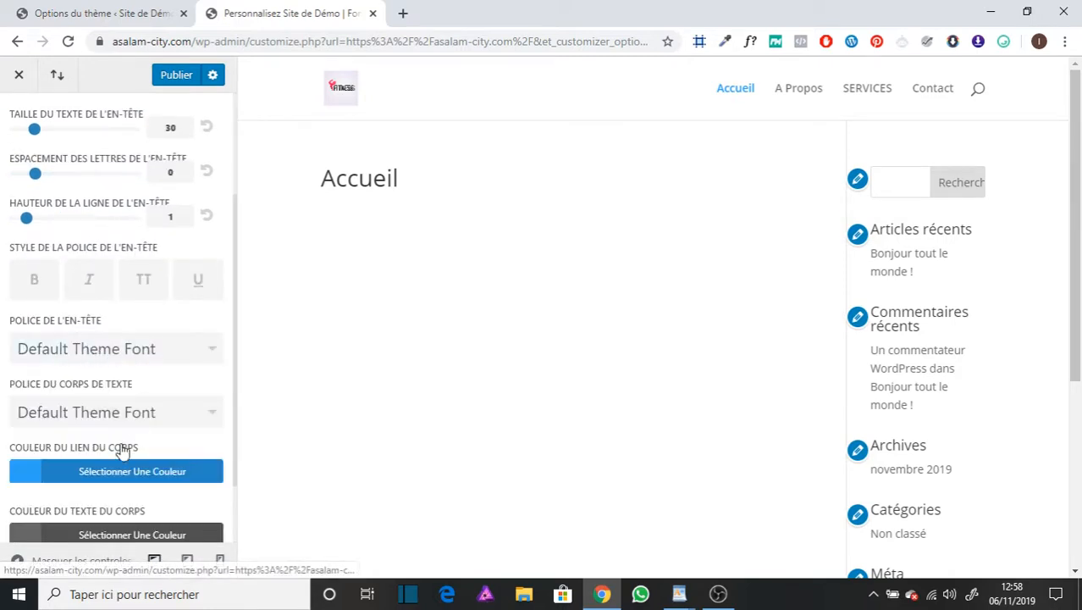
scroll(125, 423, down, 2)
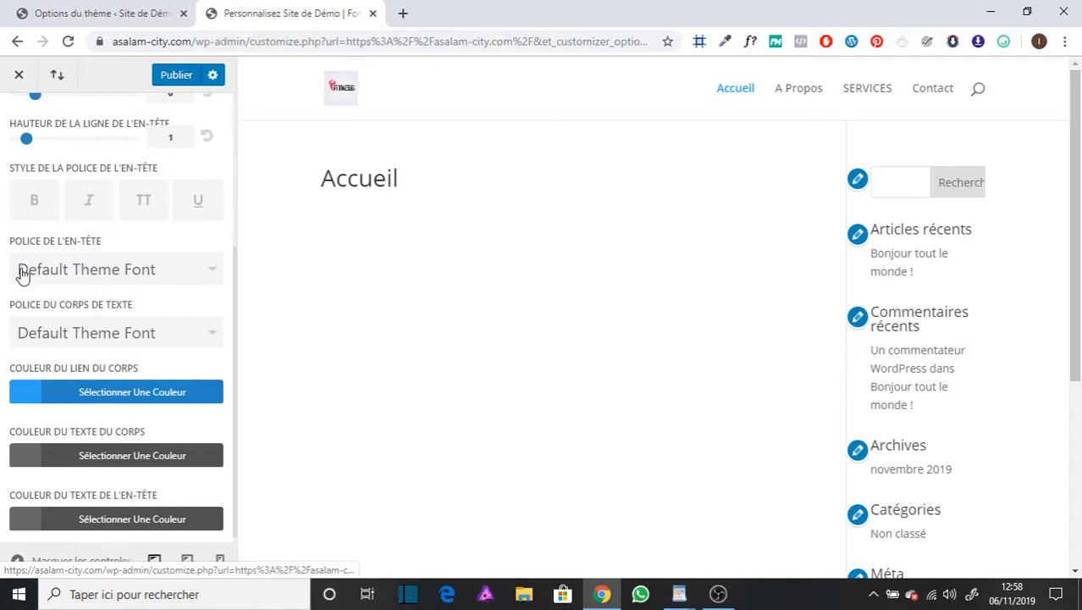
scroll(92, 345, up, 3)
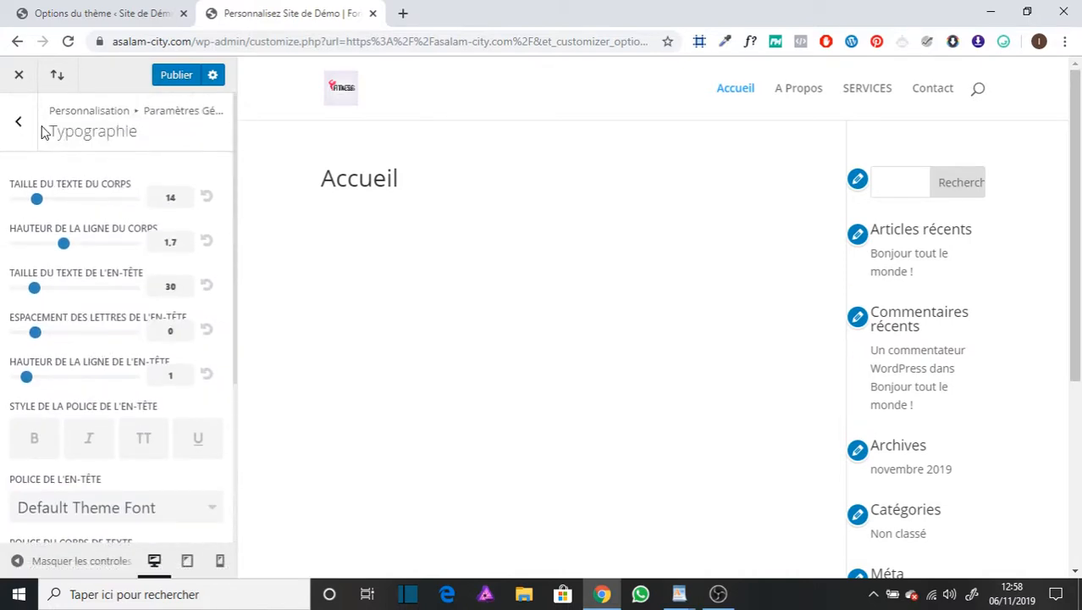
scroll(138, 271, down, 3)
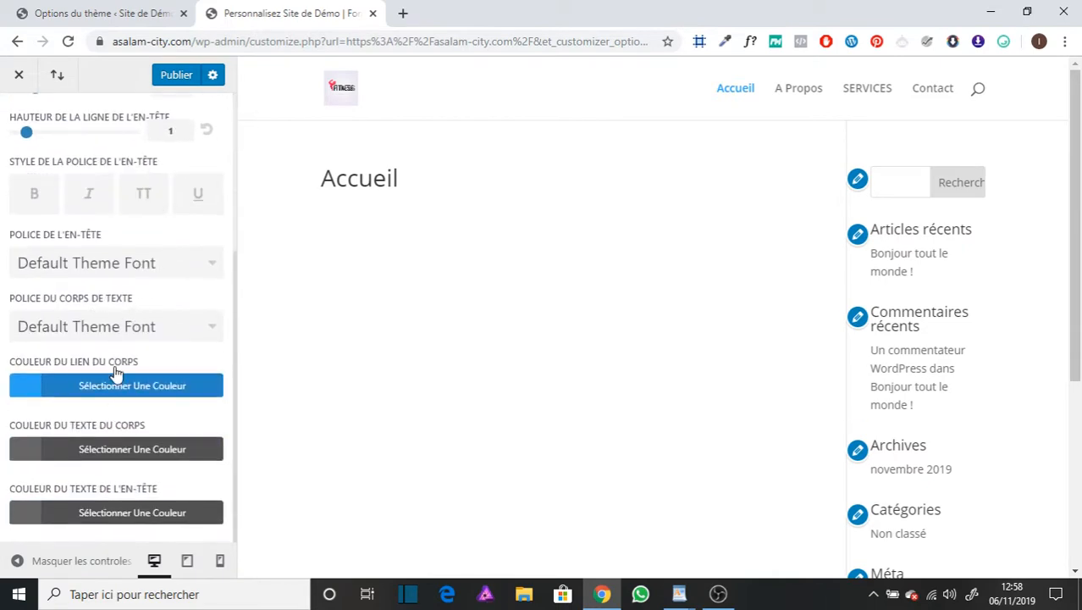
click(109, 264)
click(491, 218)
scroll(64, 207, up, 5)
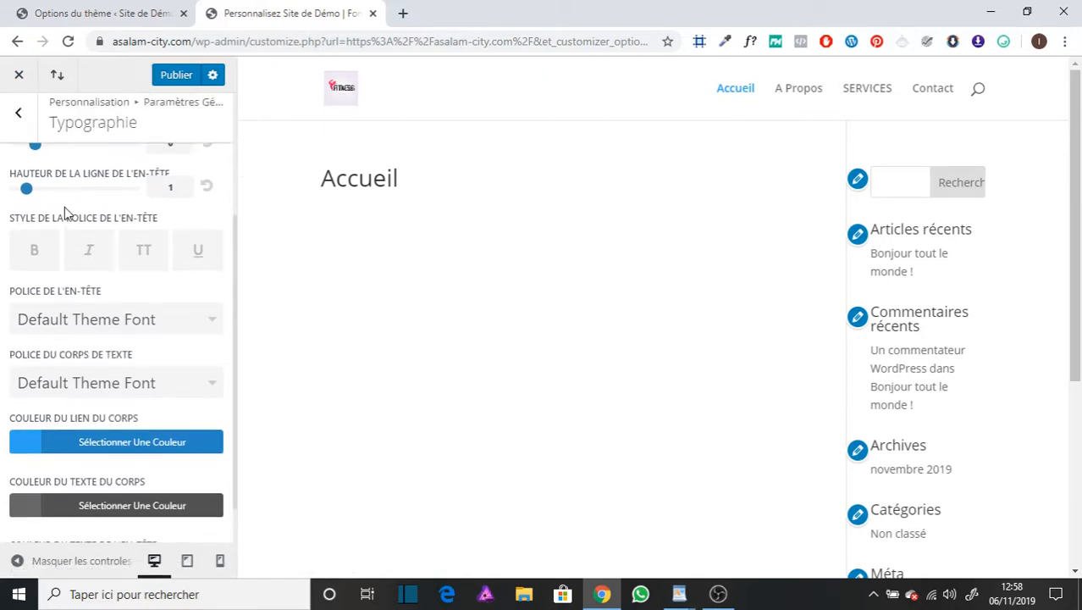
click(24, 135)
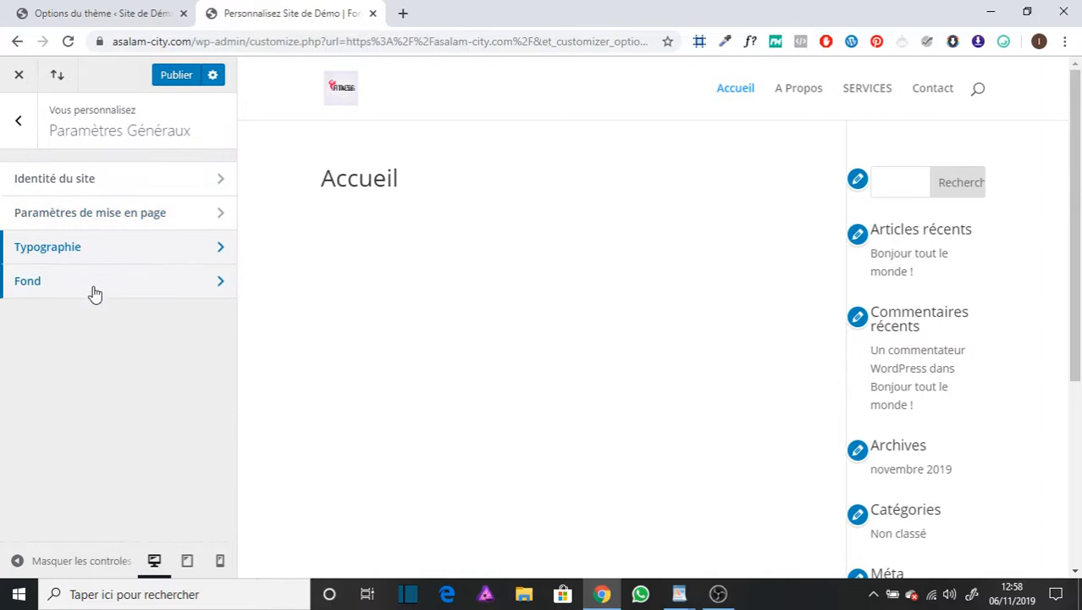
click(92, 287)
click(17, 122)
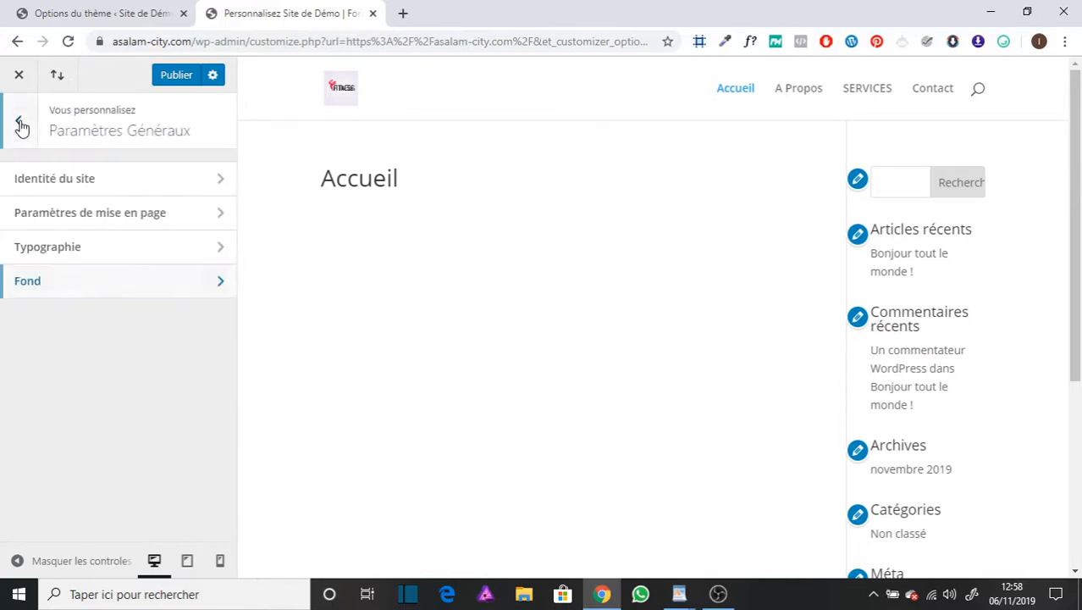
Open the header format settings within the header and navigation section
click(18, 125)
click(116, 282)
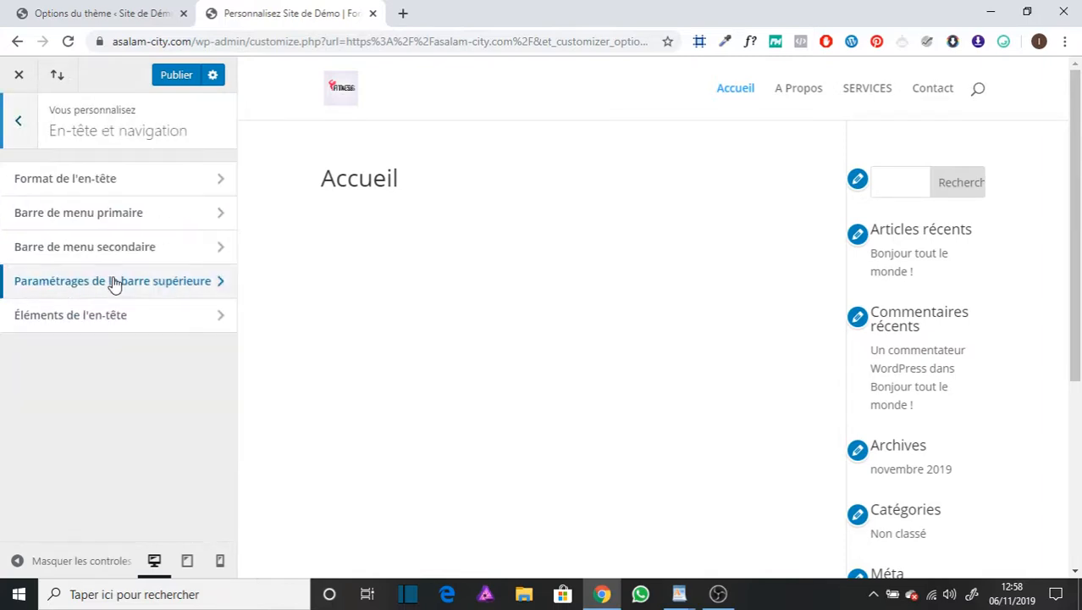
click(112, 182)
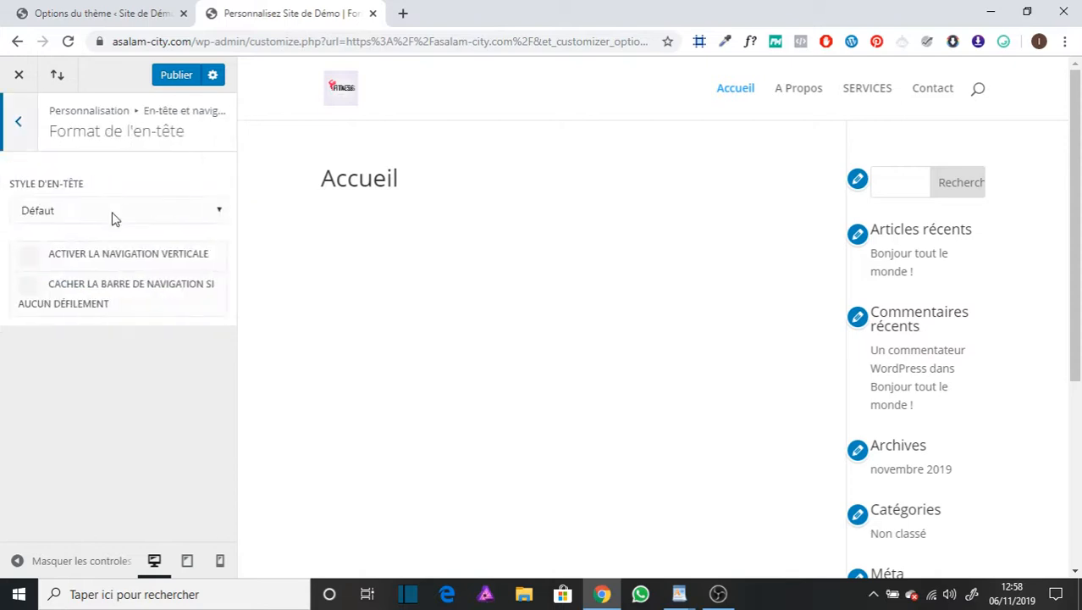
Try the header styles Centré and Logo inline centré in the live preview
click(112, 217)
click(107, 249)
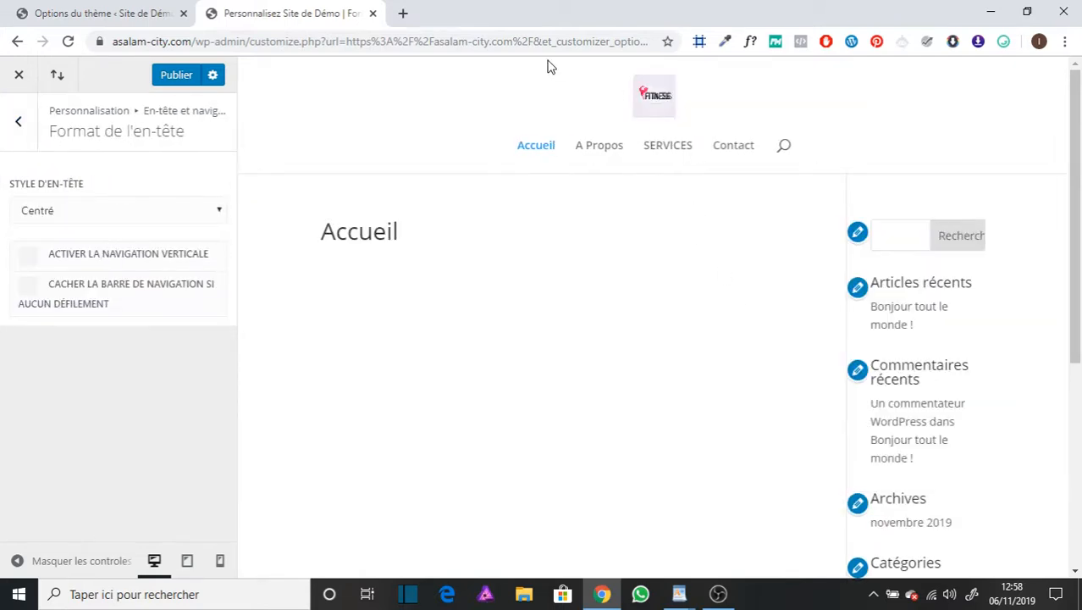
click(82, 212)
click(114, 264)
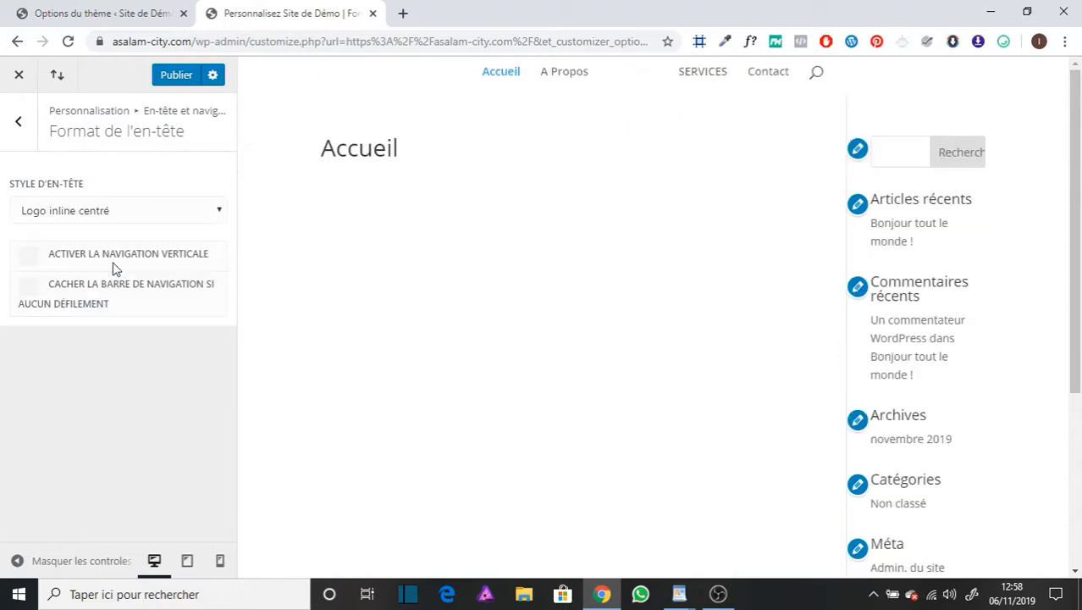
Try the Slide In header style, expand its navigation menu in the preview, and try the Plein écran style
click(116, 212)
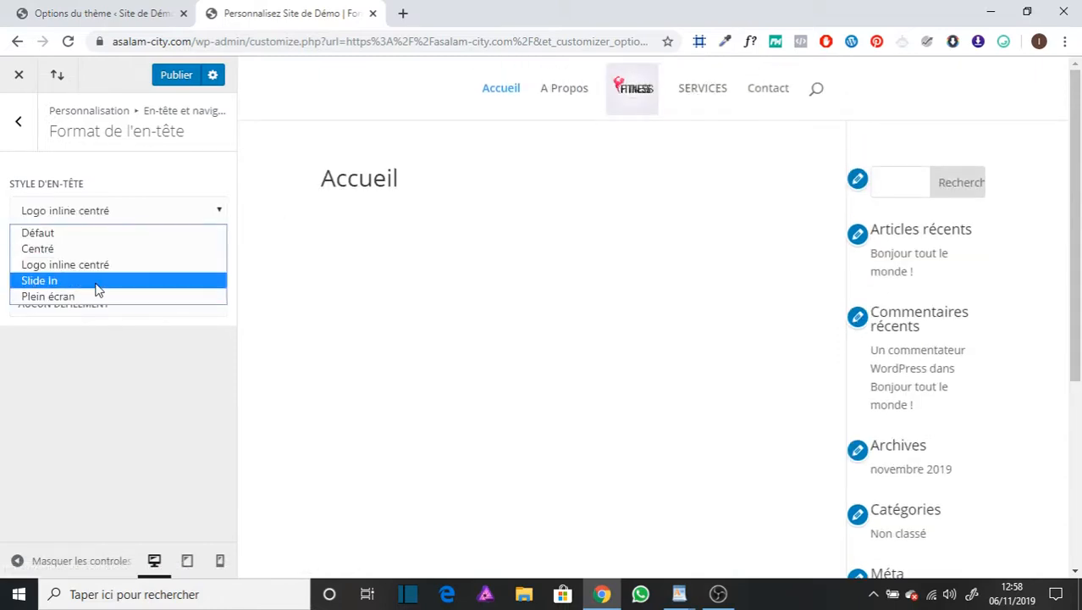
click(96, 281)
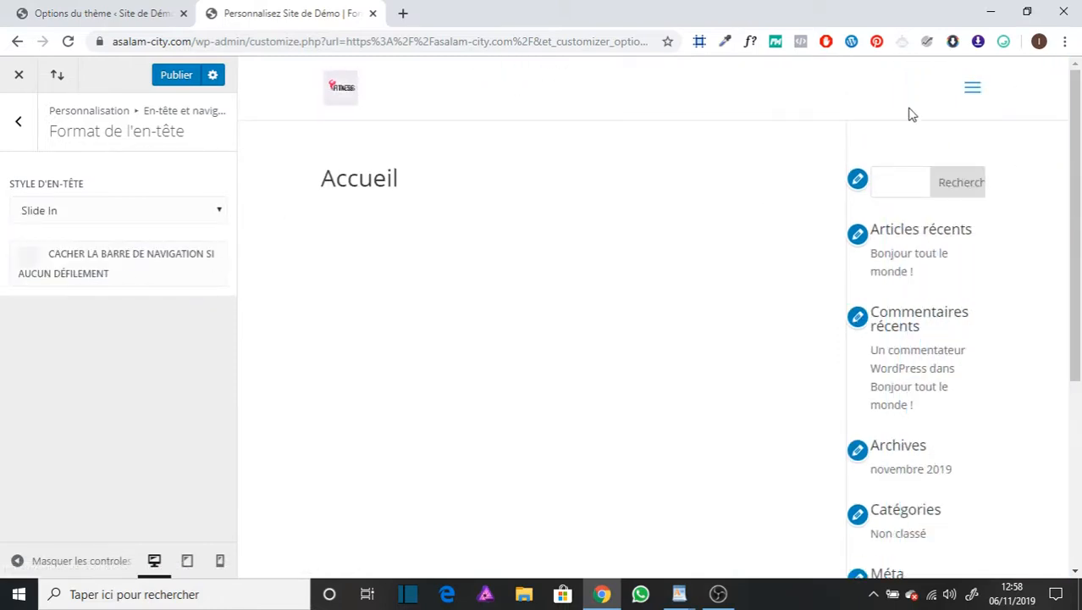
click(968, 90)
click(169, 210)
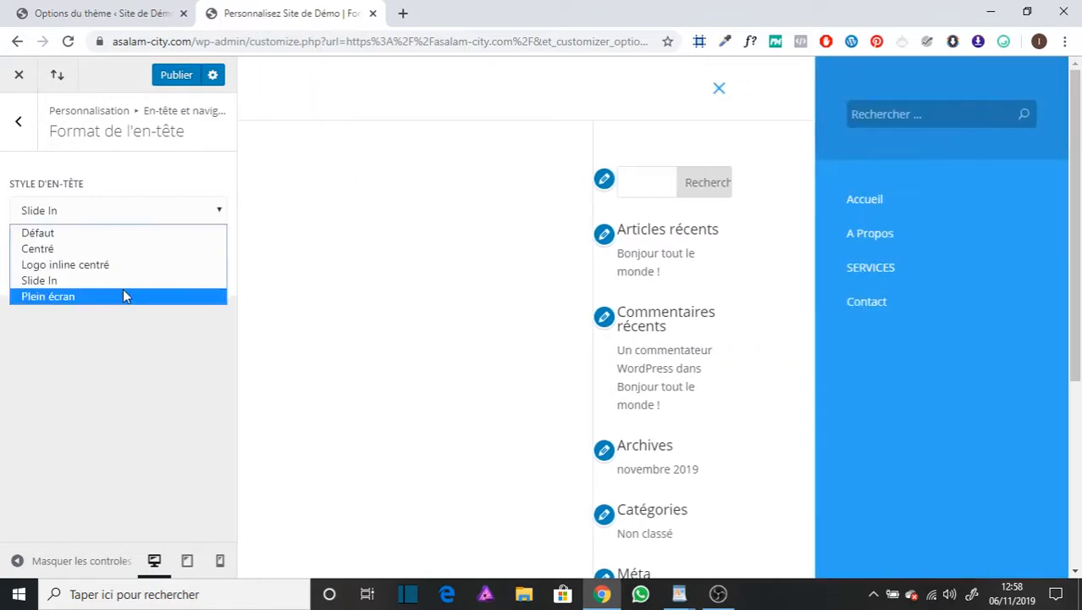
click(123, 288)
Switch the header style to Centré and back to Défaut to compare them
click(139, 215)
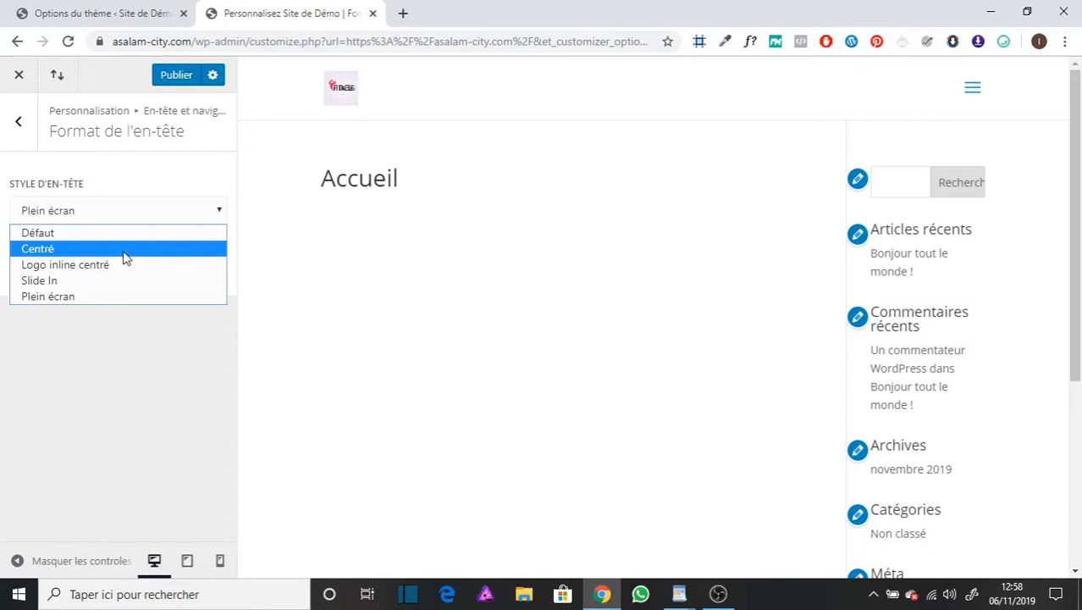
click(126, 251)
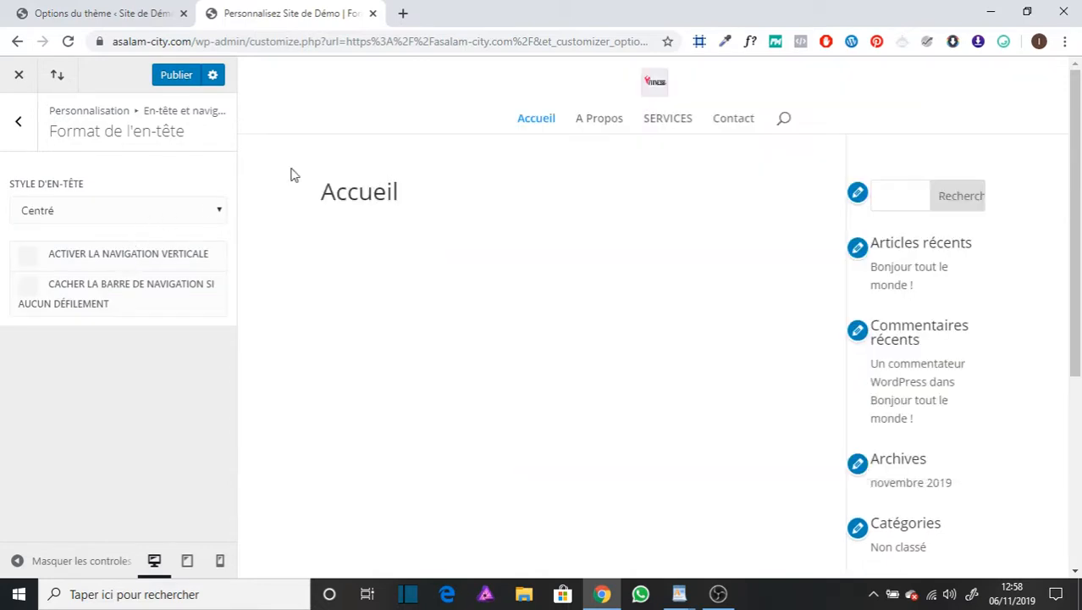
click(163, 214)
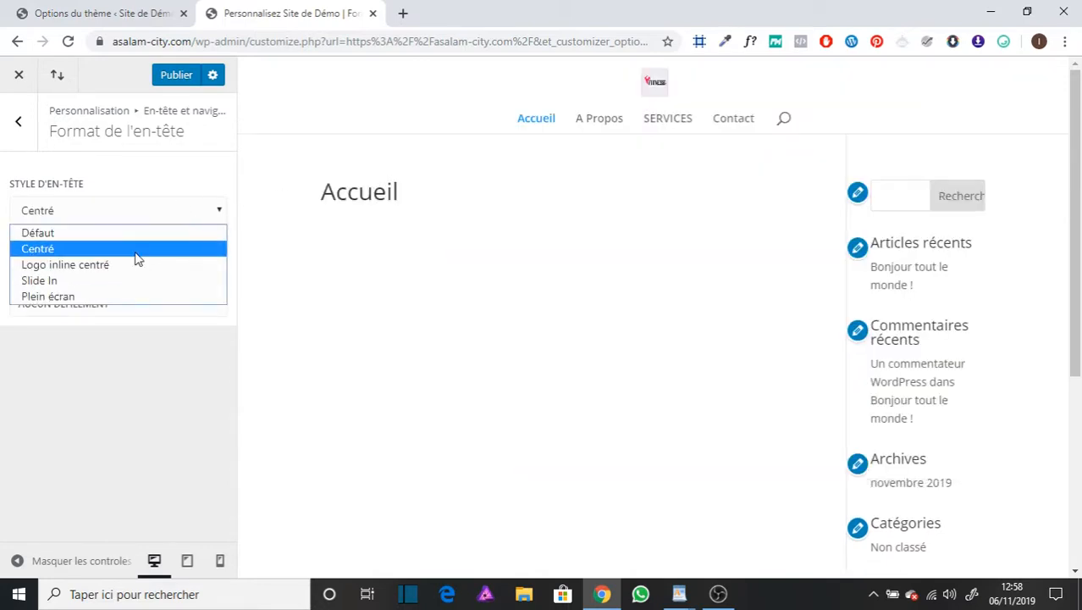
click(132, 248)
key(Up)
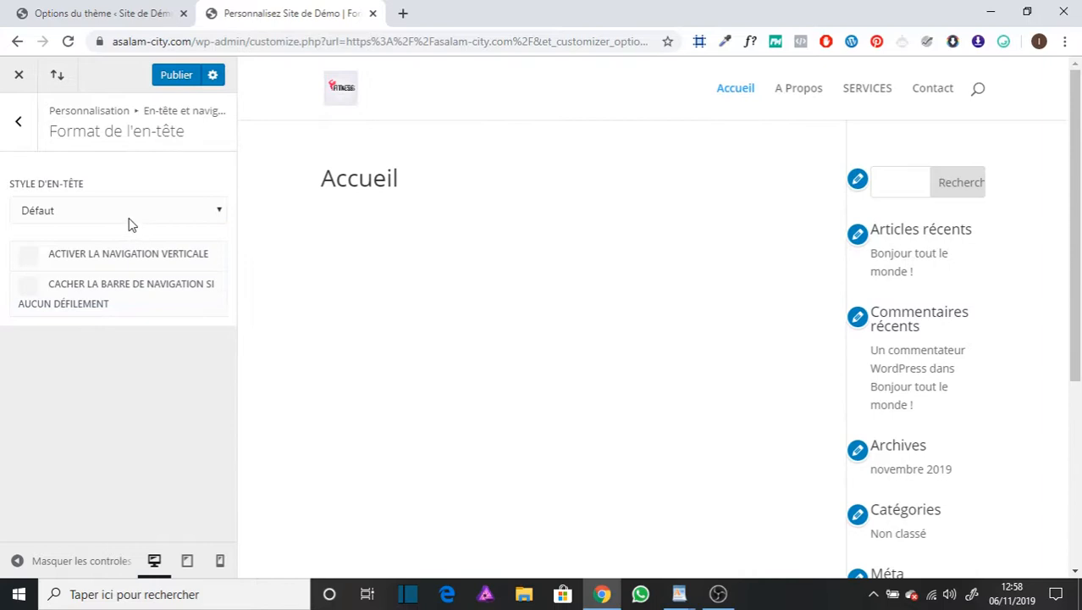
Set the header style to Logo inline centré and return to the header and navigation settings
click(130, 220)
click(130, 265)
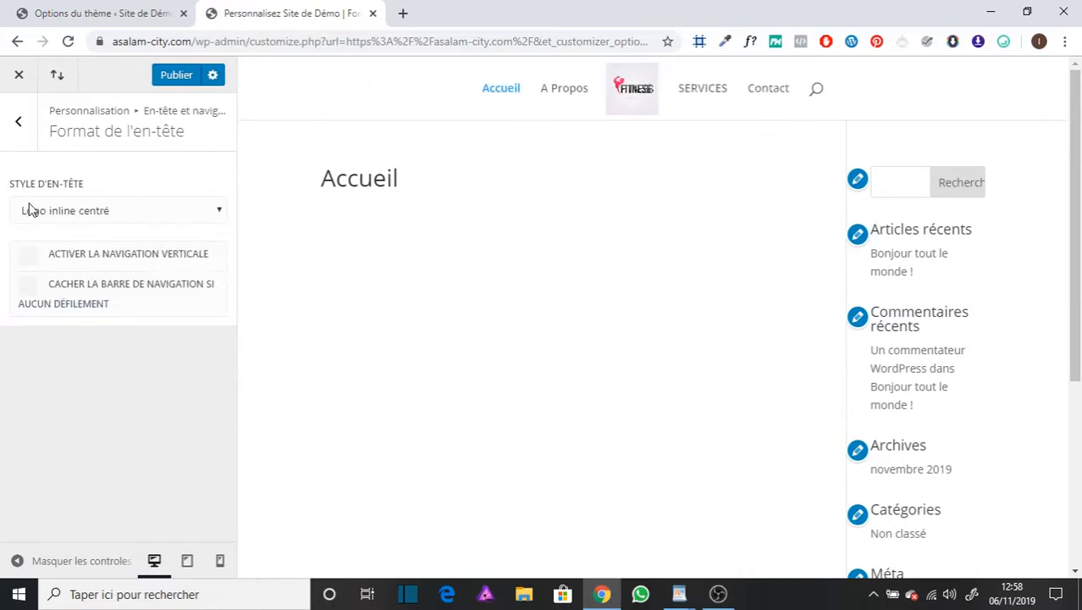
click(17, 121)
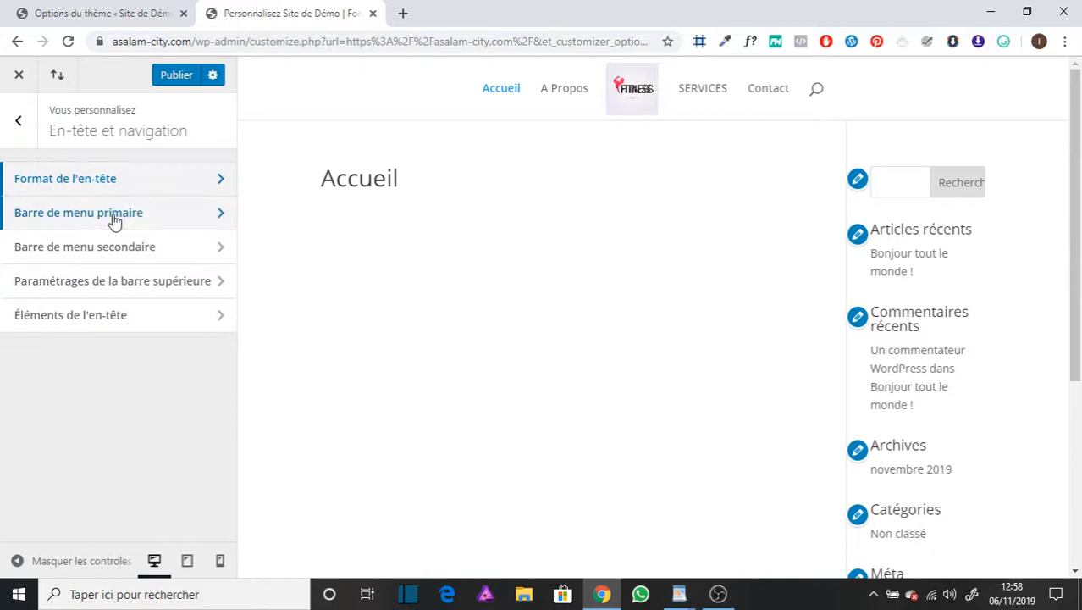
In the primary menu bar settings, try hiding the logo image, show it again, and set the menu height to 96
click(115, 216)
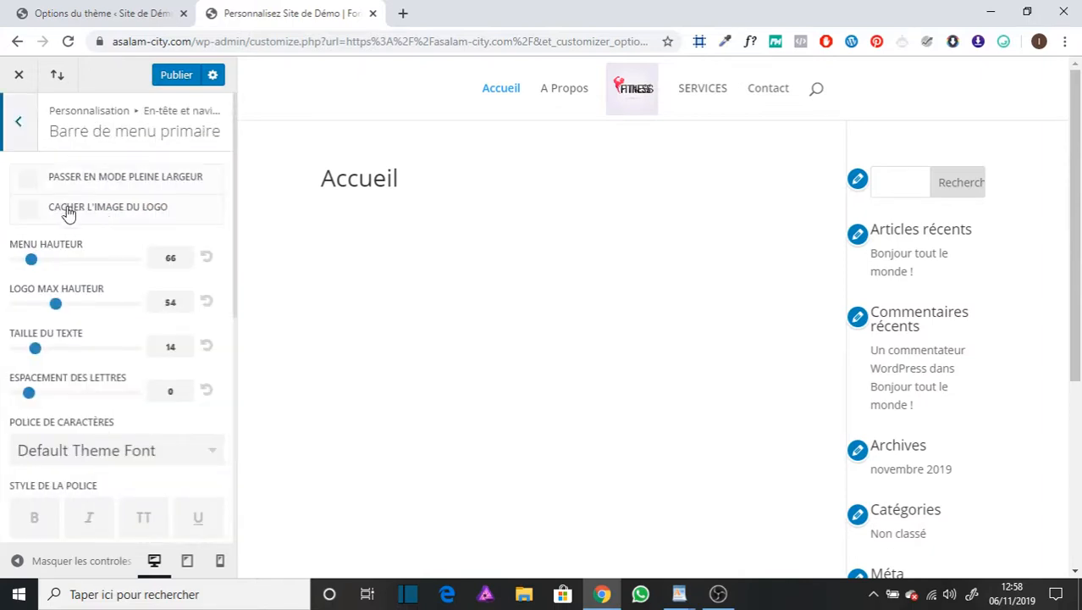
click(30, 213)
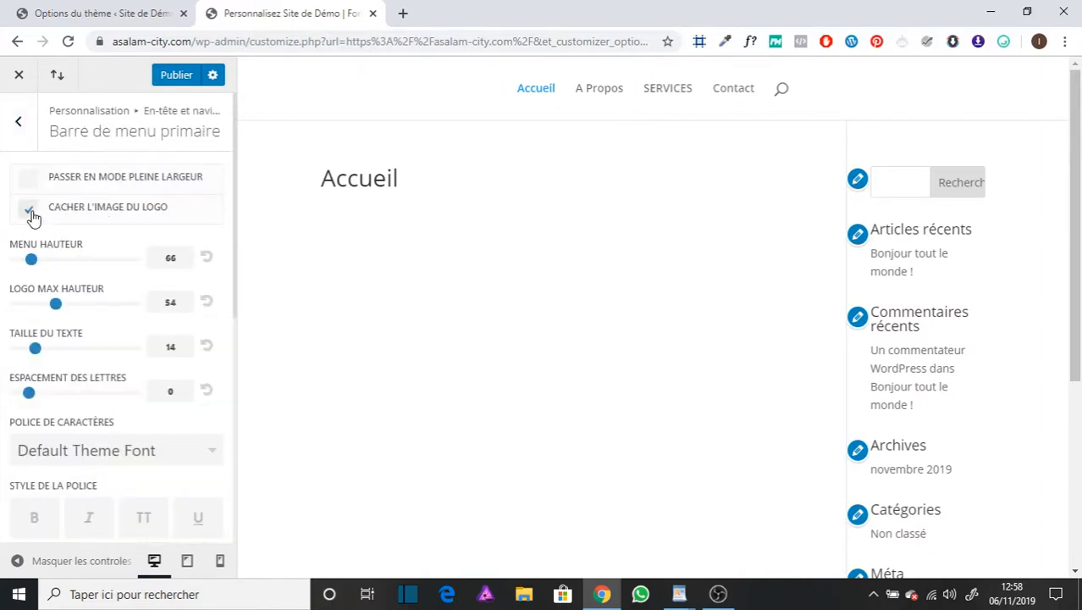
click(30, 211)
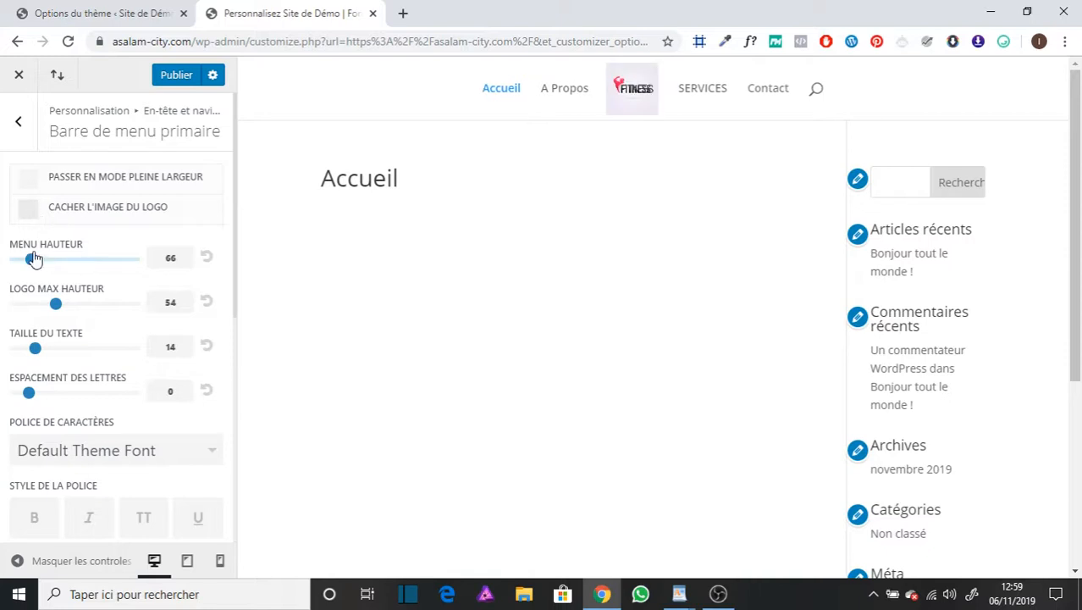
mouse_move(31, 268)
mouse_down()
mouse_move(97, 262)
mouse_move(33, 259)
mouse_move(56, 263)
mouse_move(45, 263)
mouse_up()
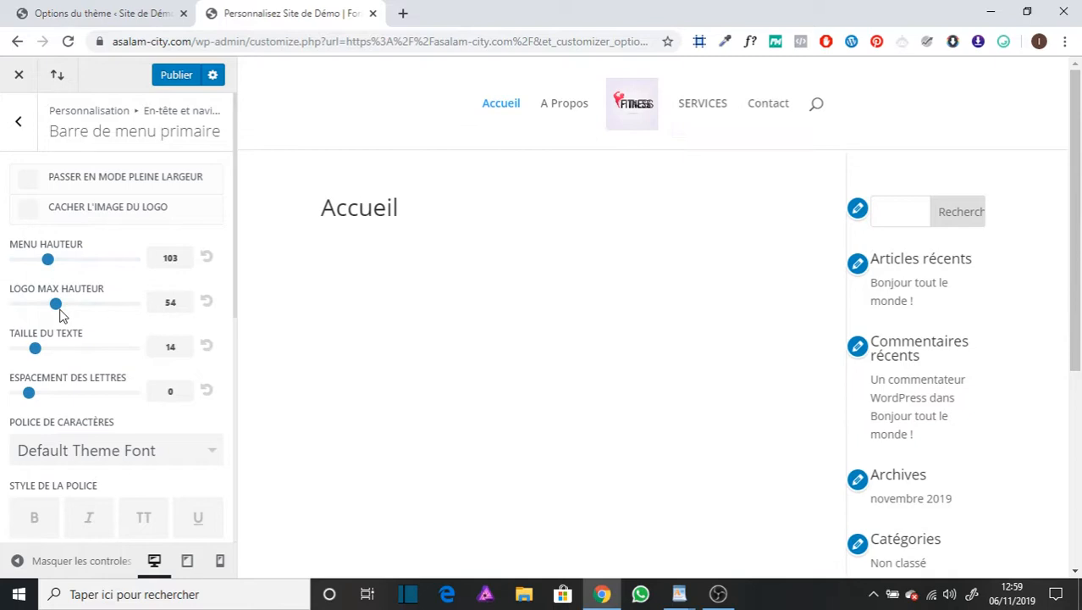
Try the Annie Use Your Telescope font for the primary menu
scroll(77, 334, down, 1)
click(82, 378)
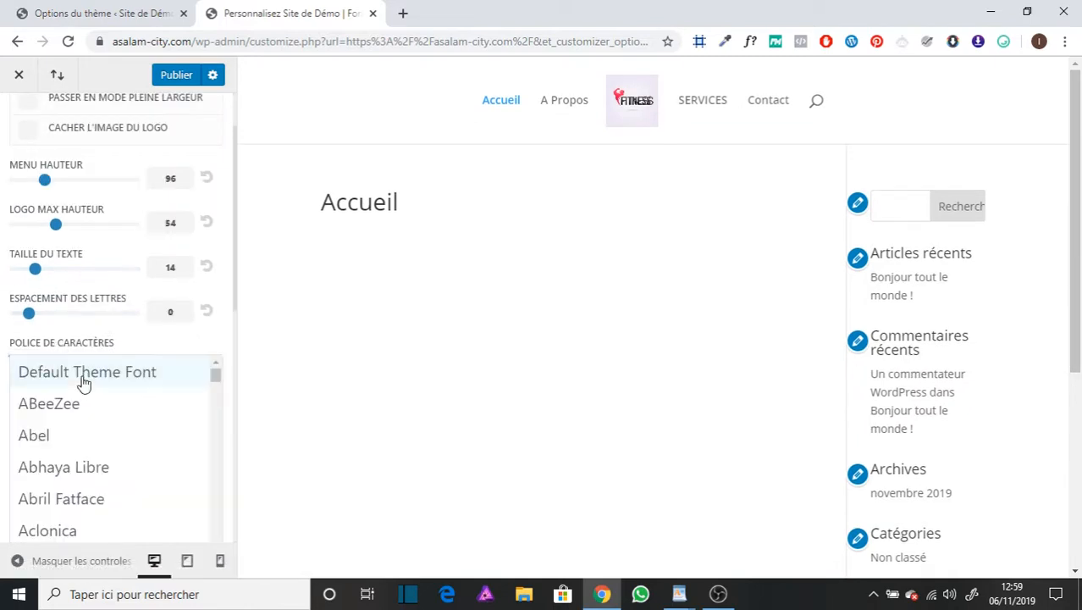
scroll(111, 415, down, 12)
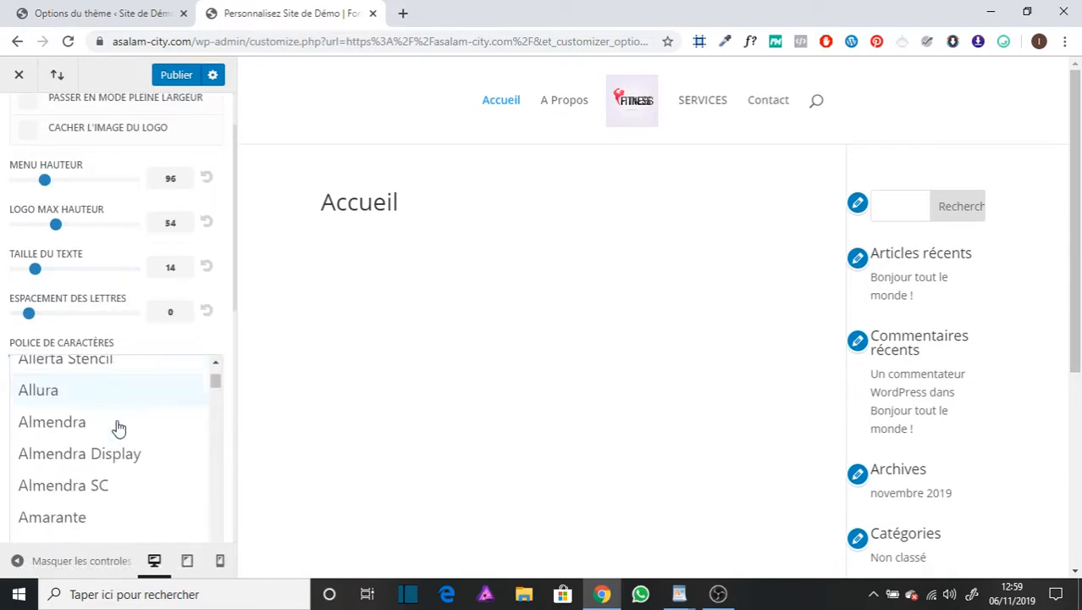
click(118, 437)
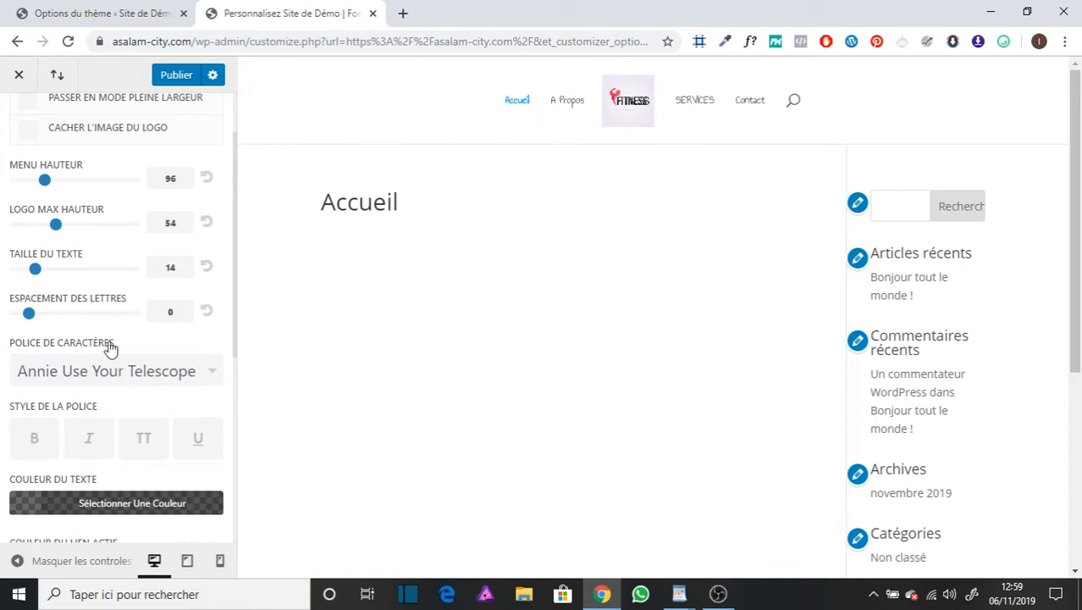
Set the primary menu's font to Lato
click(107, 370)
scroll(116, 460, down, 9)
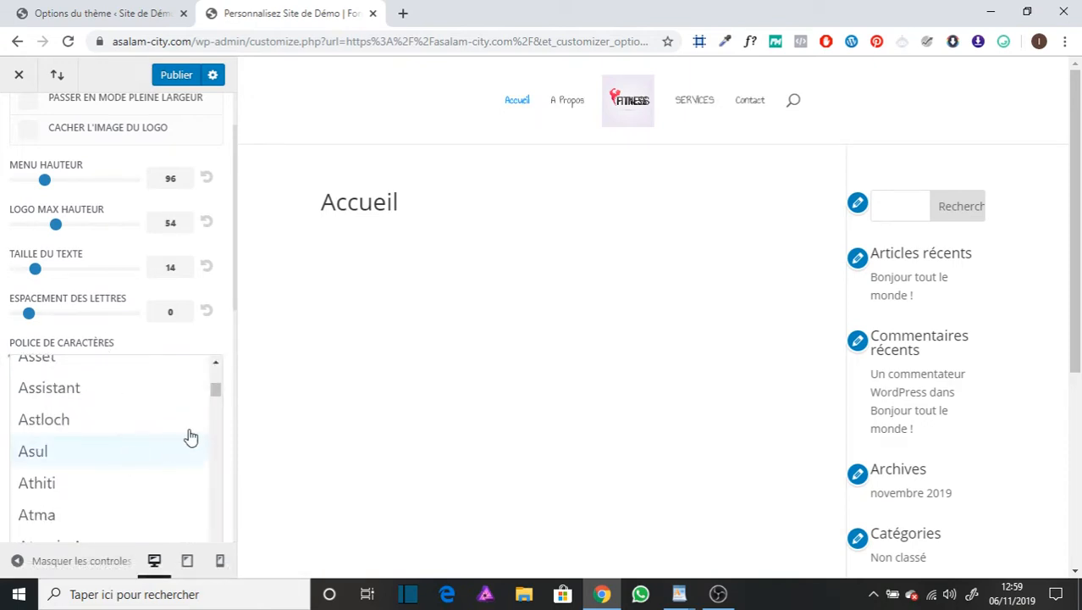
mouse_move(216, 392)
mouse_down()
mouse_move(222, 527)
mouse_move(196, 447)
mouse_move(212, 481)
mouse_up()
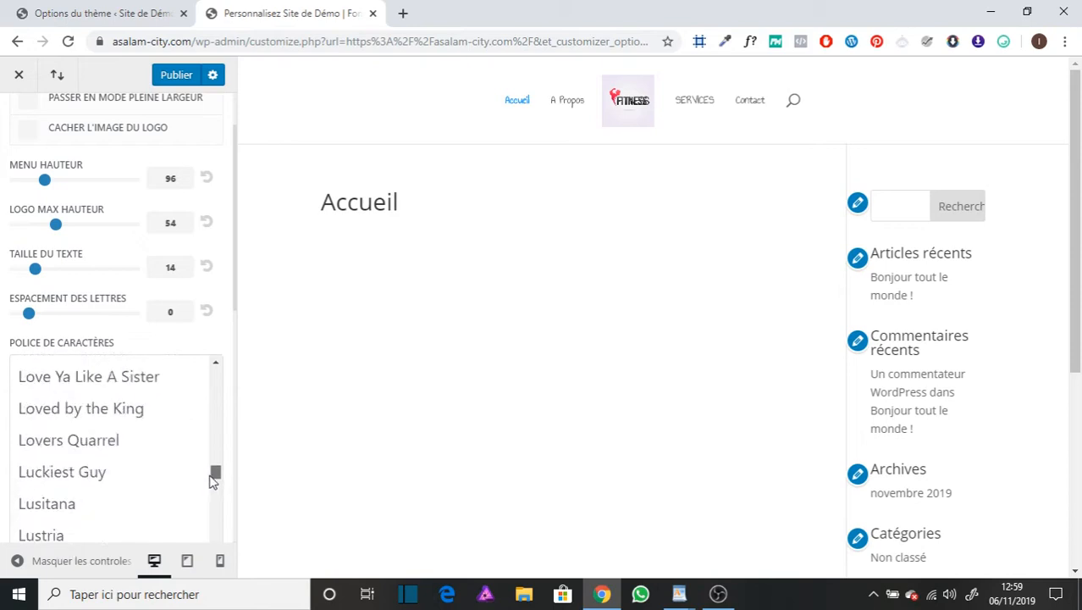
scroll(140, 458, up, 2)
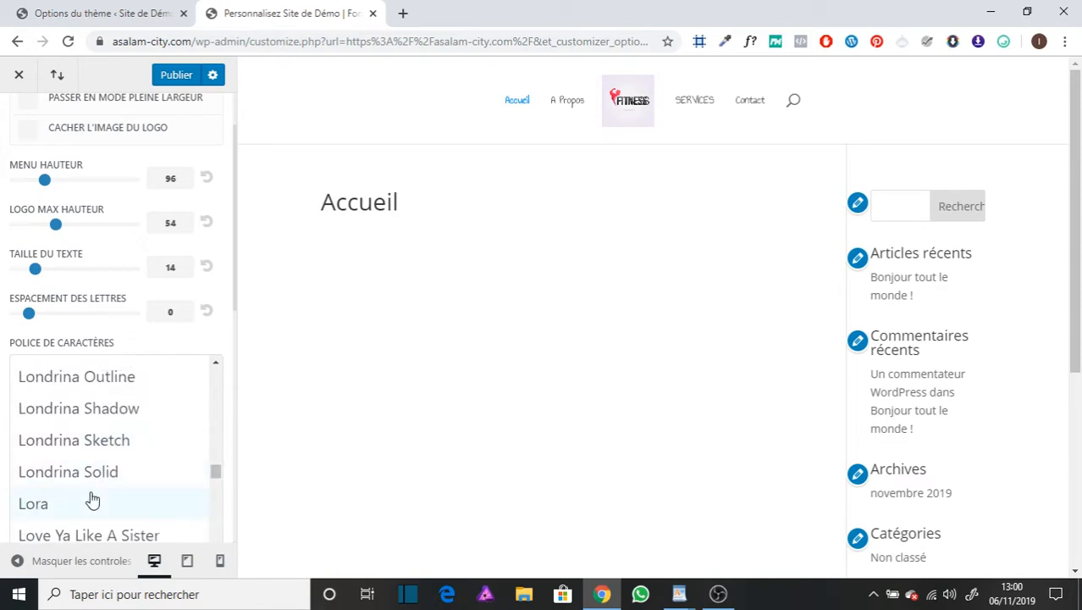
scroll(93, 499, up, 15)
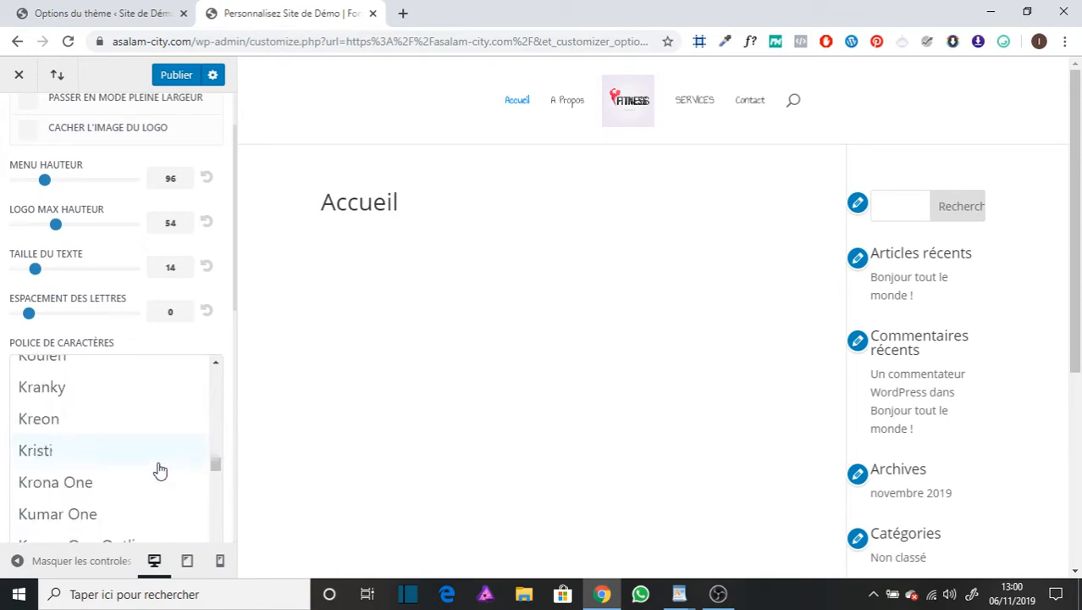
scroll(160, 471, down, 4)
click(128, 473)
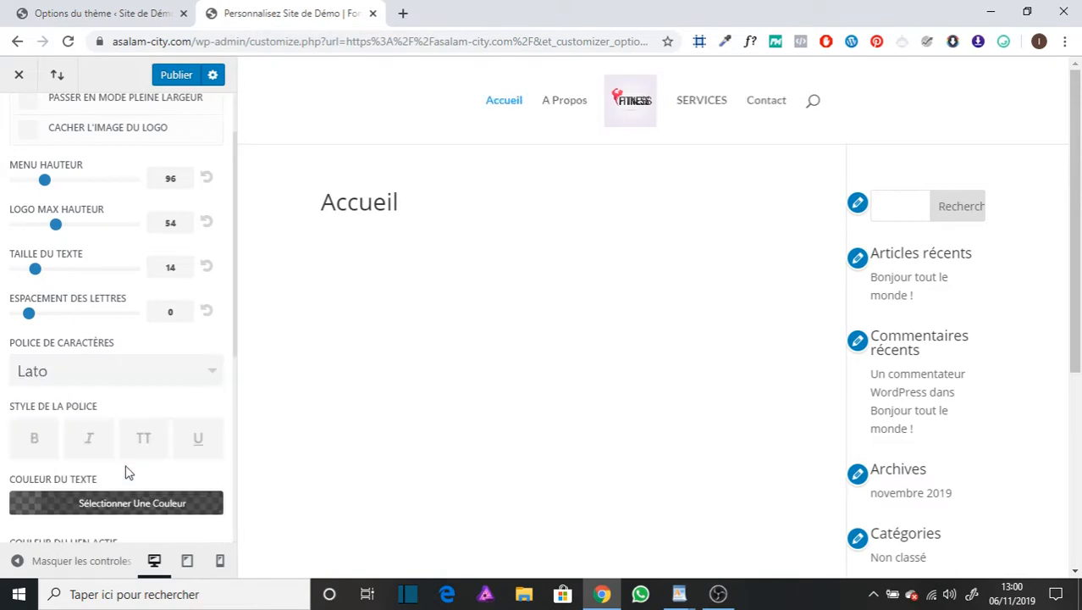
Apply the uppercase font style to the primary menu text
scroll(117, 332, down, 1)
scroll(104, 326, up, 2)
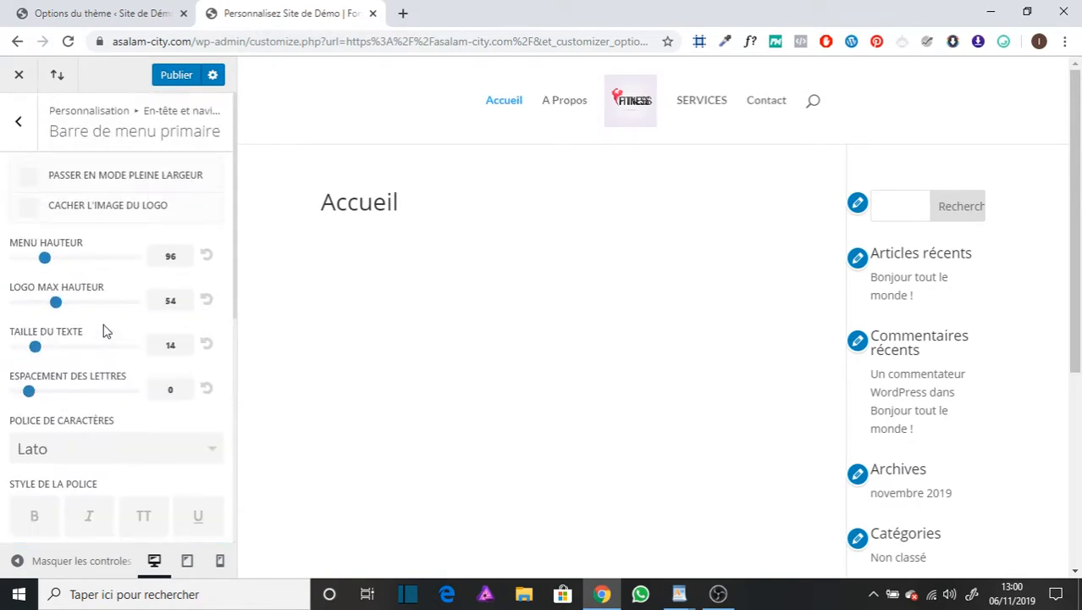
scroll(106, 334, down, 2)
click(140, 364)
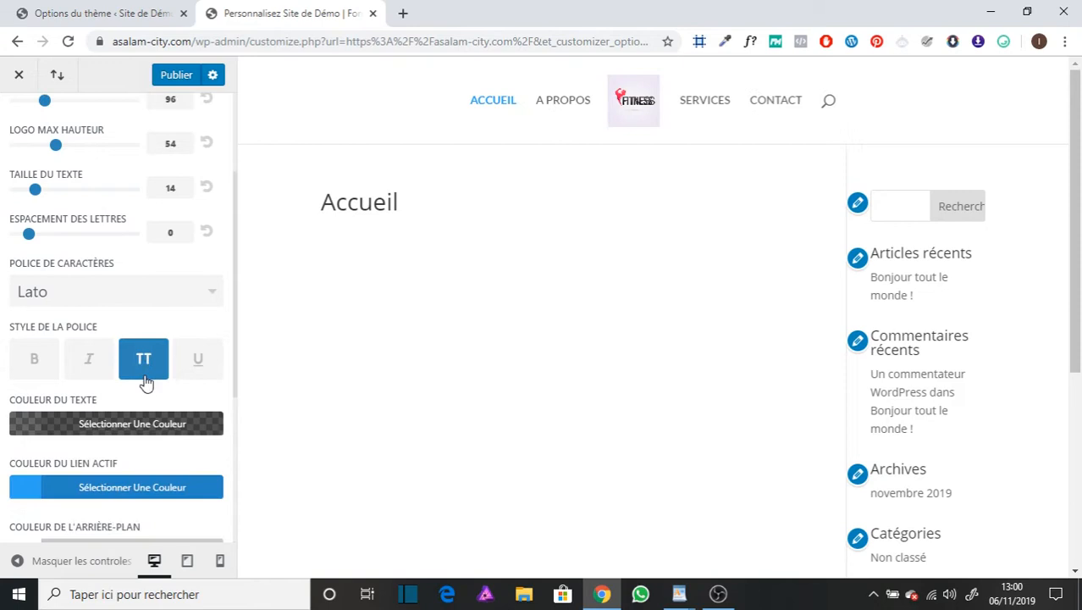
Set the primary menu's text colour to fully opaque black (#000000)
click(93, 423)
scroll(85, 440, down, 2)
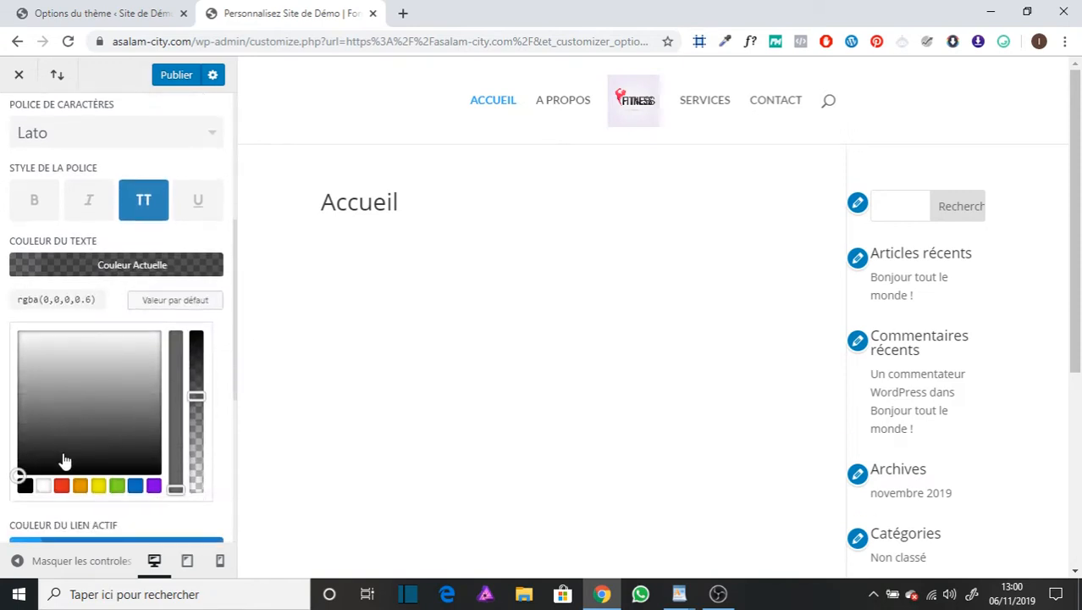
click(25, 488)
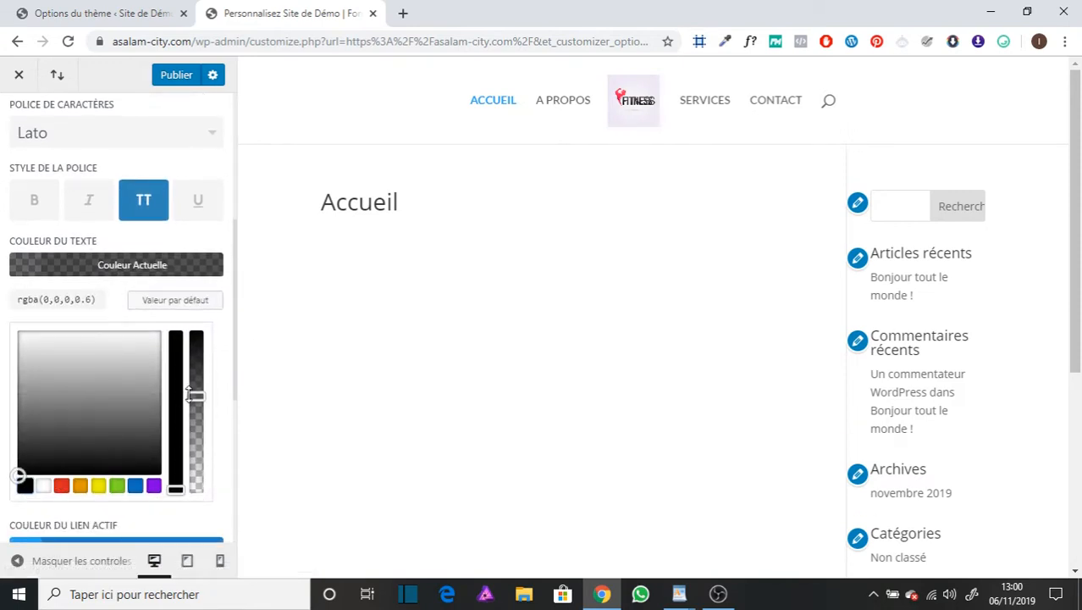
drag(192, 394, 193, 300)
scroll(118, 357, down, 2)
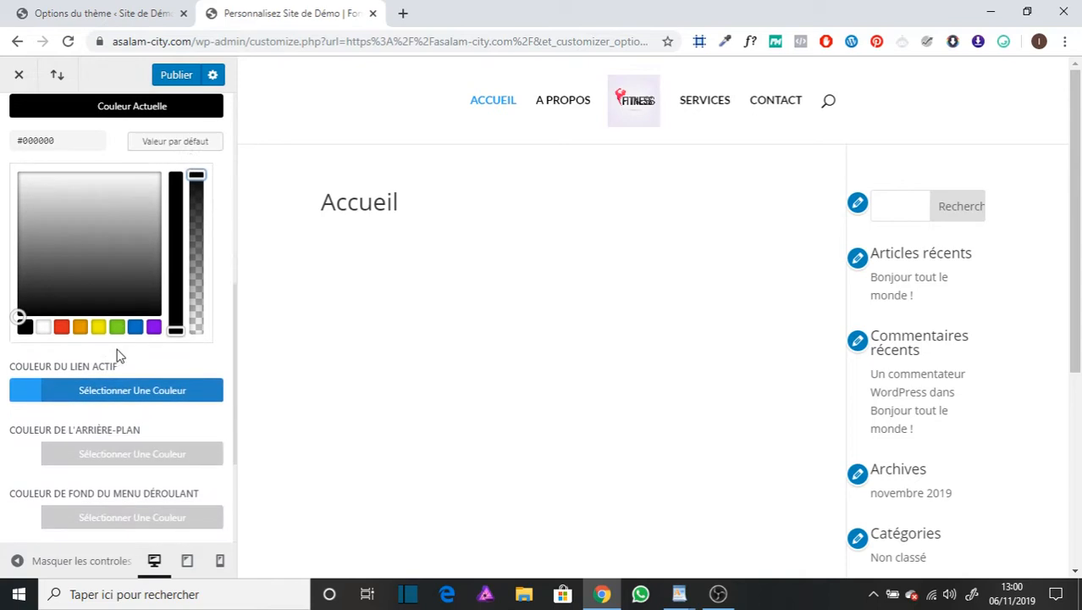
Toggle the bold style on the primary menu text to compare it, leaving bold off
scroll(118, 356, up, 5)
click(53, 361)
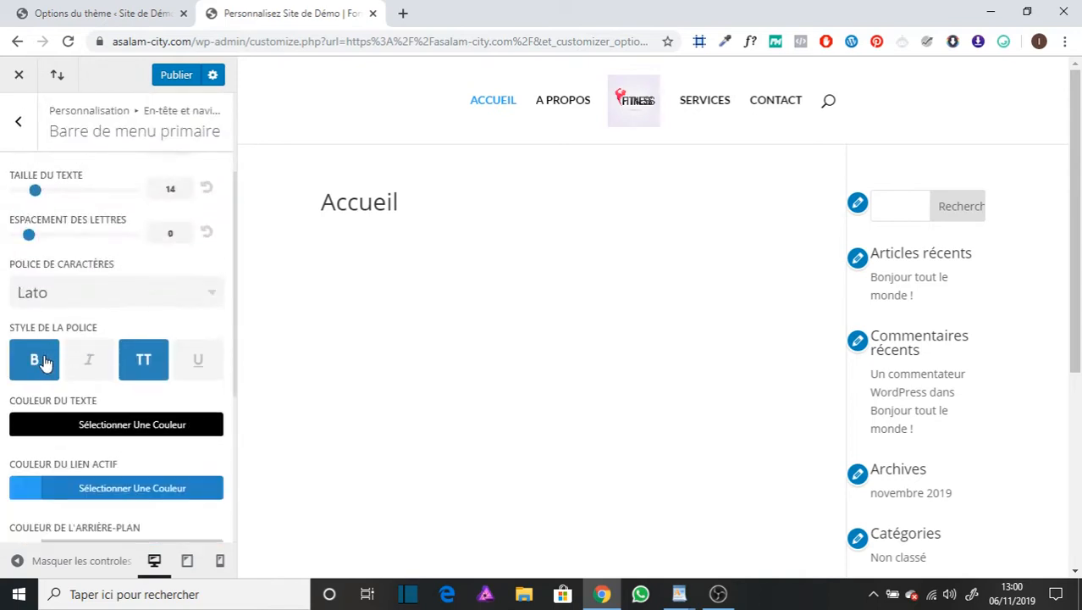
click(44, 362)
click(44, 362)
click(44, 361)
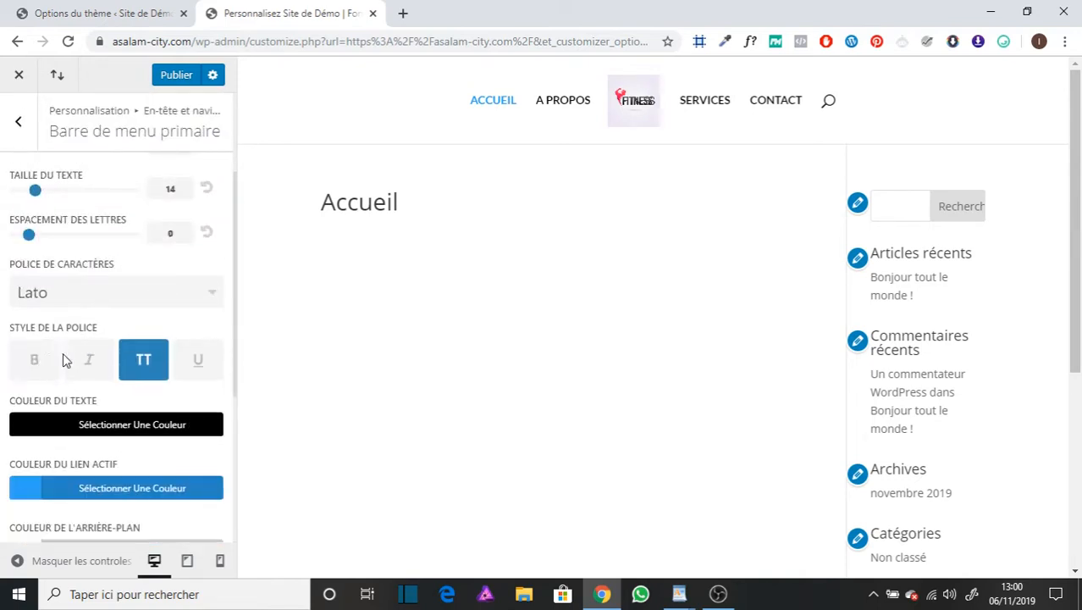
Set the primary menu bar's background colour to black (#000000) and its text colour to white (#ffffff)
scroll(96, 339, down, 3)
scroll(140, 371, down, 2)
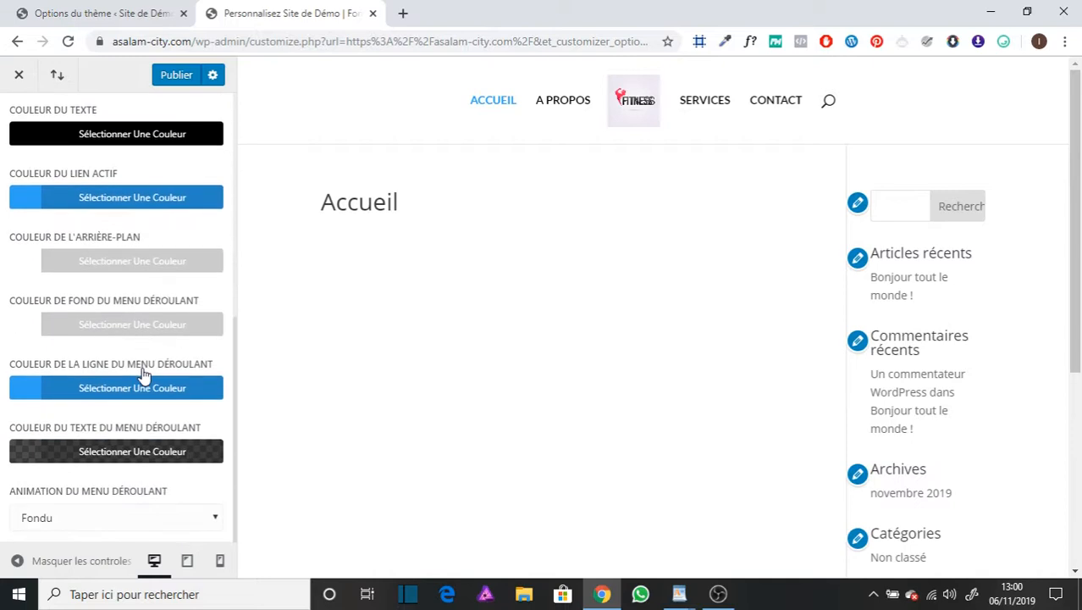
click(123, 262)
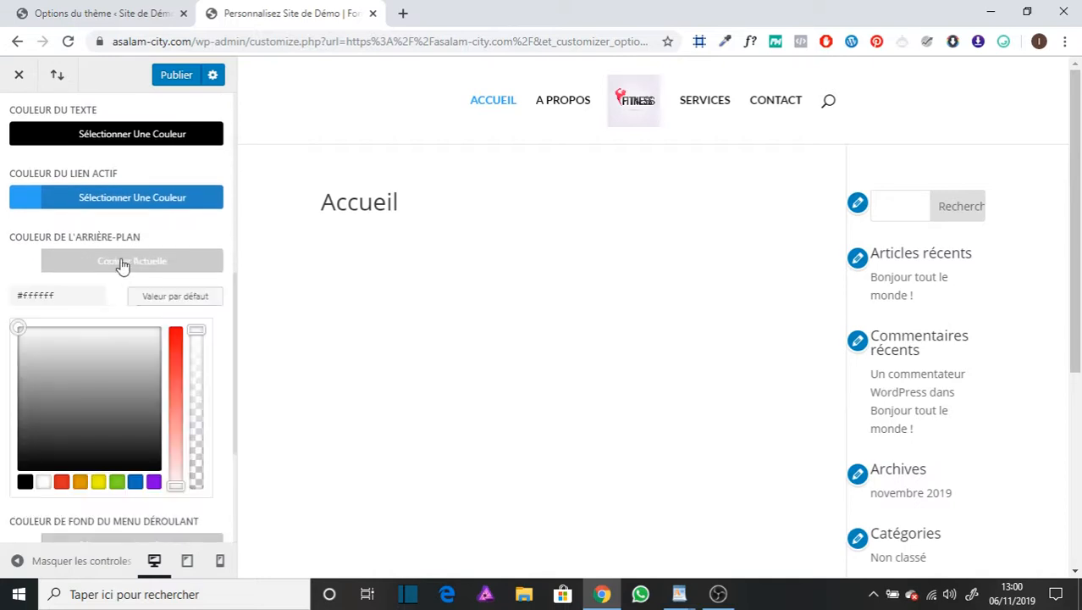
click(24, 481)
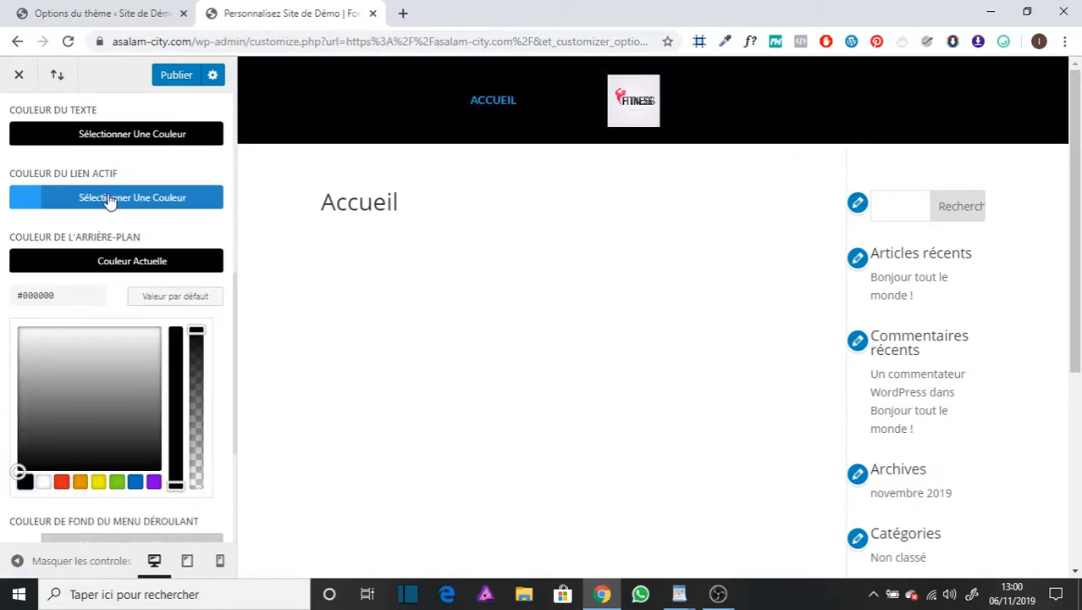
click(127, 136)
click(42, 356)
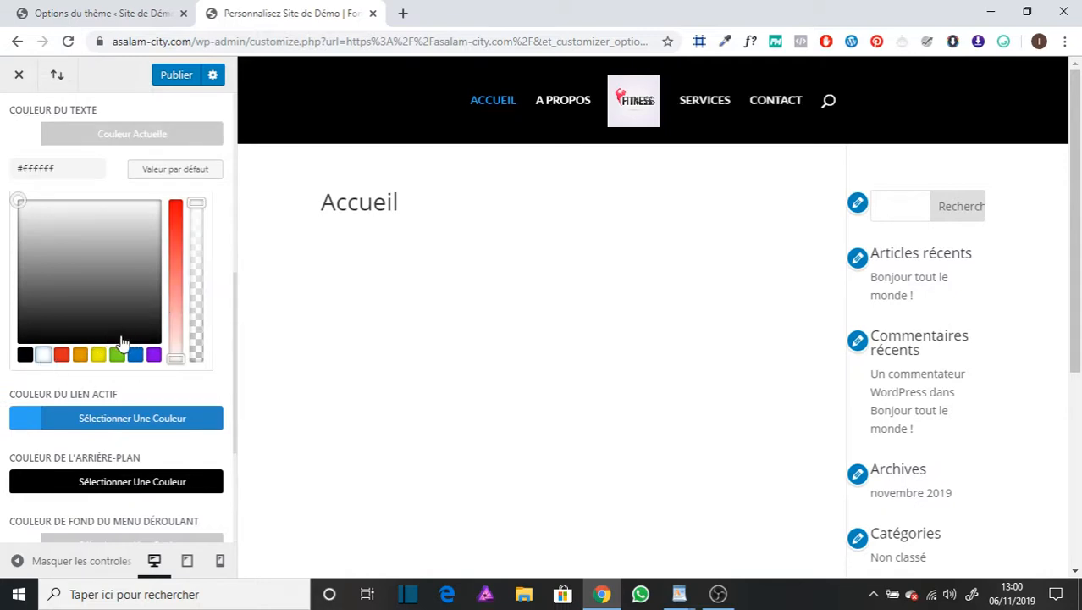
View the dropdown menu animation options, keep Fondu, and publish the primary menu bar changes
scroll(142, 381, down, 5)
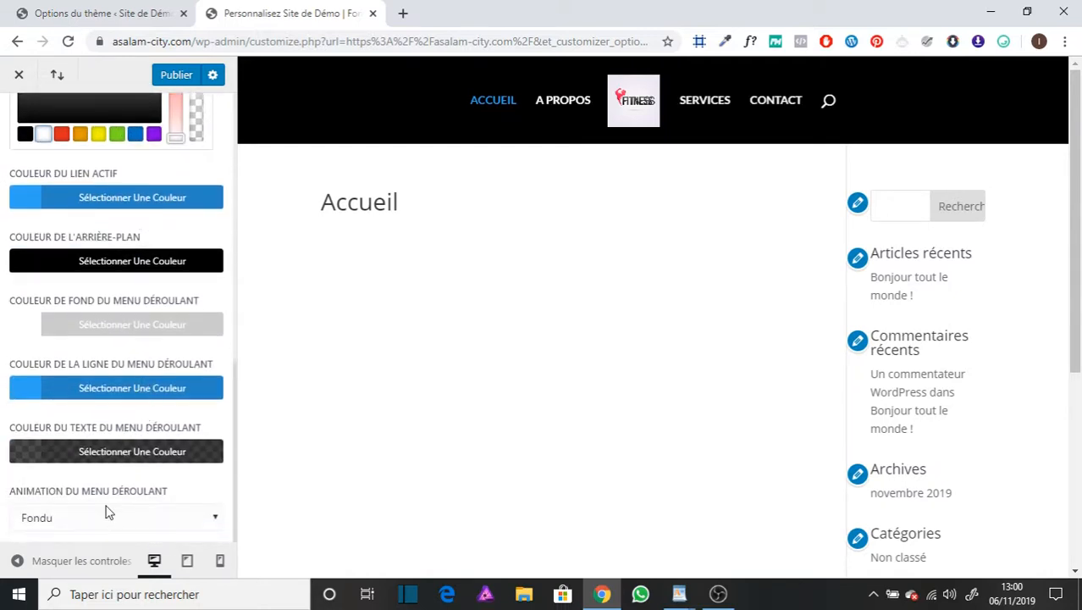
click(108, 512)
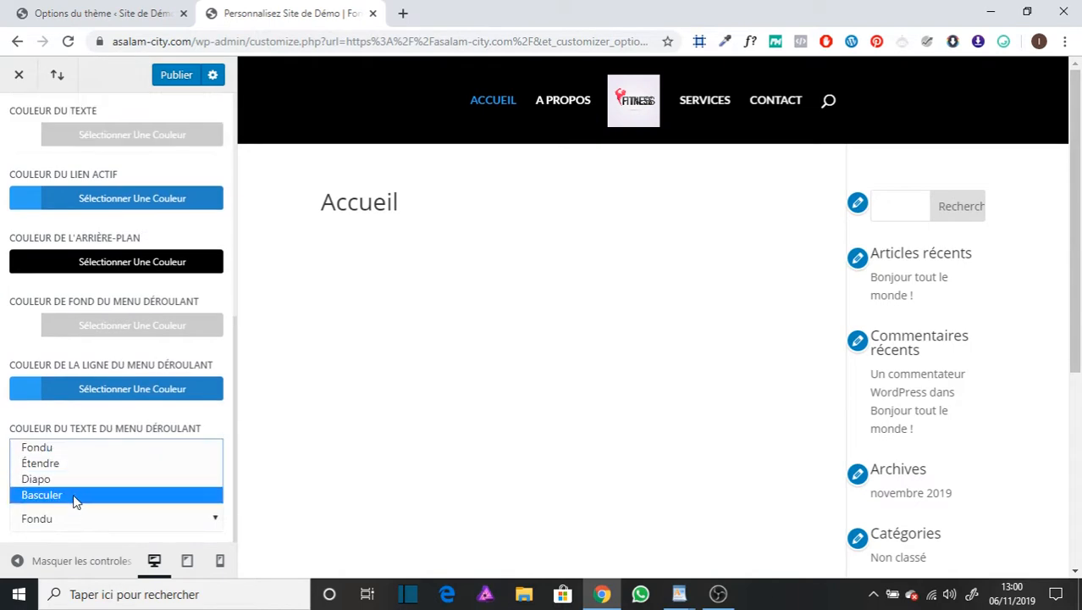
click(176, 74)
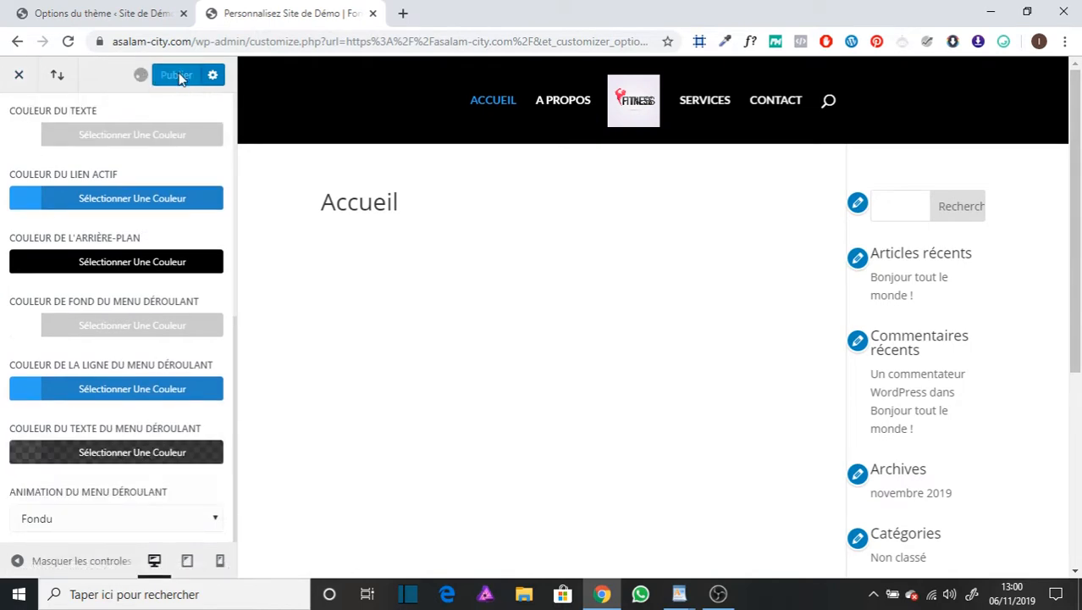
Hide the logo image in the Paramétrages de la barre supérieure settings and check the fixed menu in the preview
scroll(140, 182, up, 8)
scroll(67, 161, up, 2)
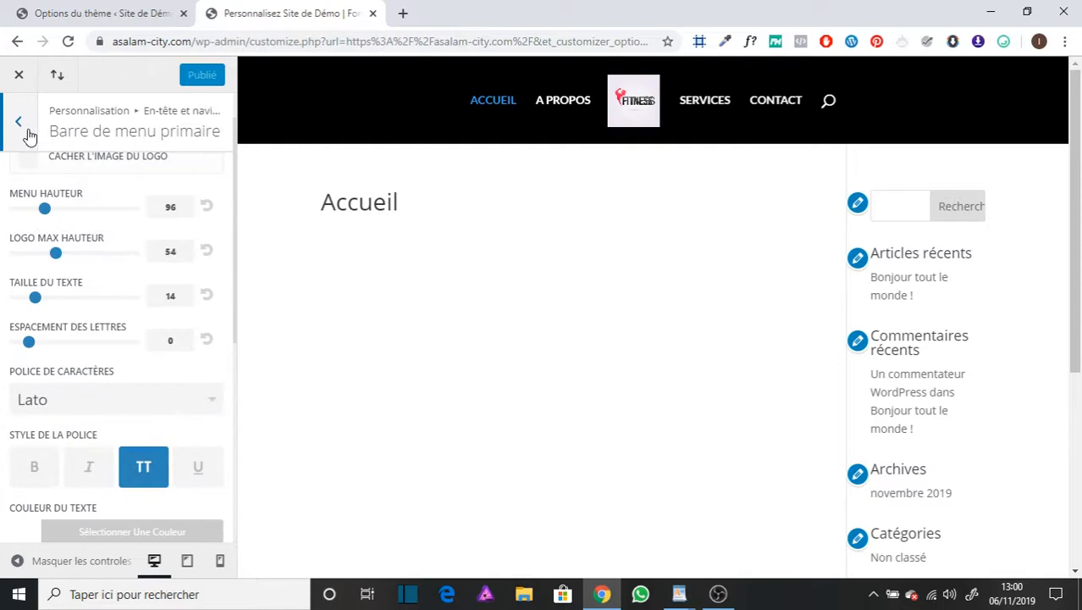
click(18, 121)
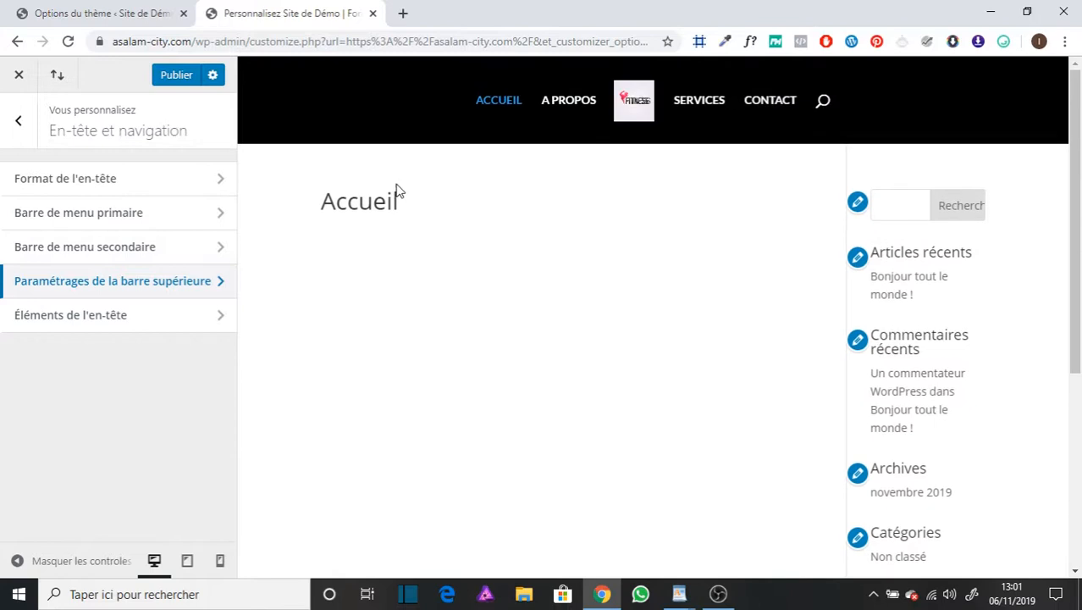
scroll(403, 186, down, 3)
click(191, 288)
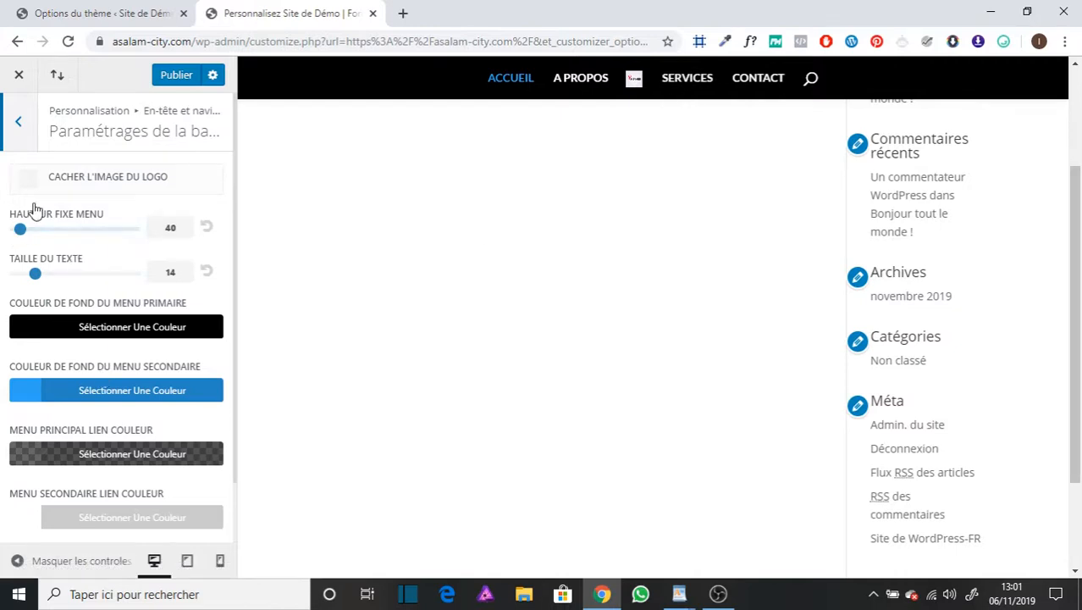
click(28, 177)
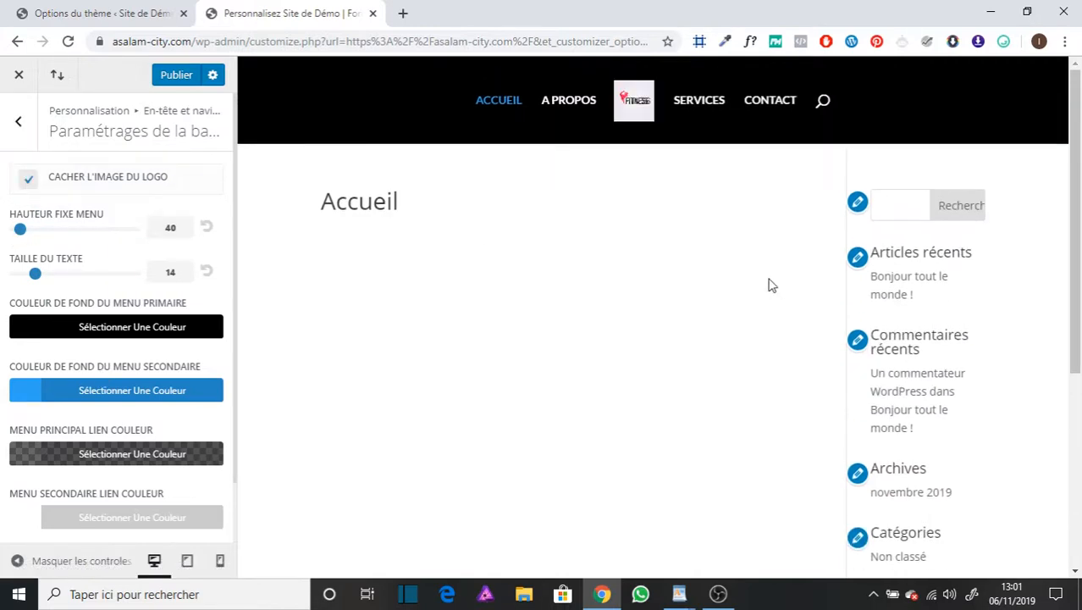
scroll(770, 285, down, 3)
Make the fixed bar's primary menu background semi-transparent black, rgba(0,0,0,0.6)
scroll(58, 362, down, 1)
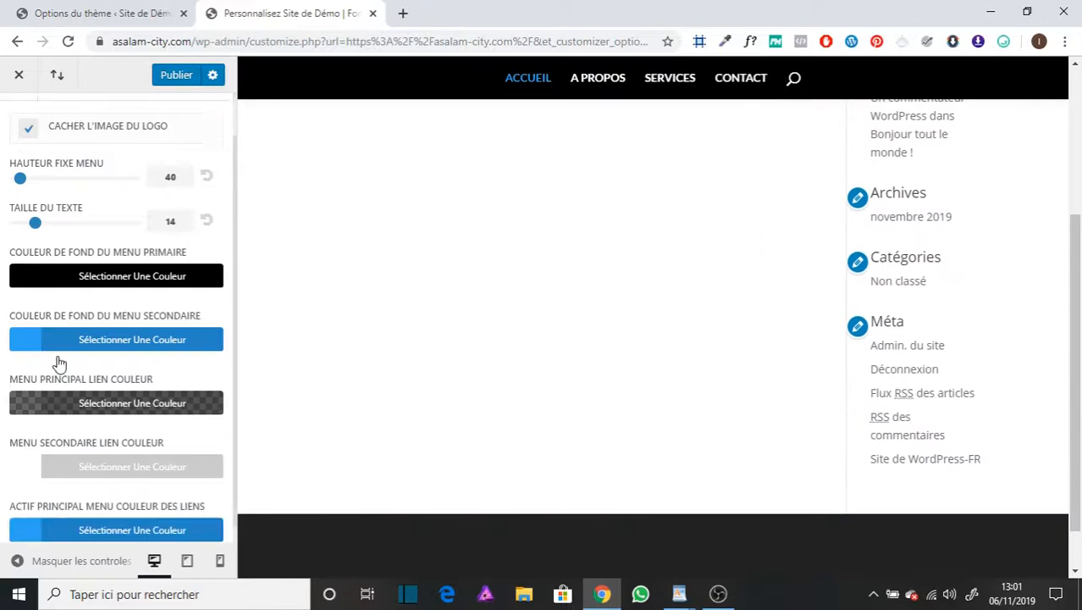
click(95, 259)
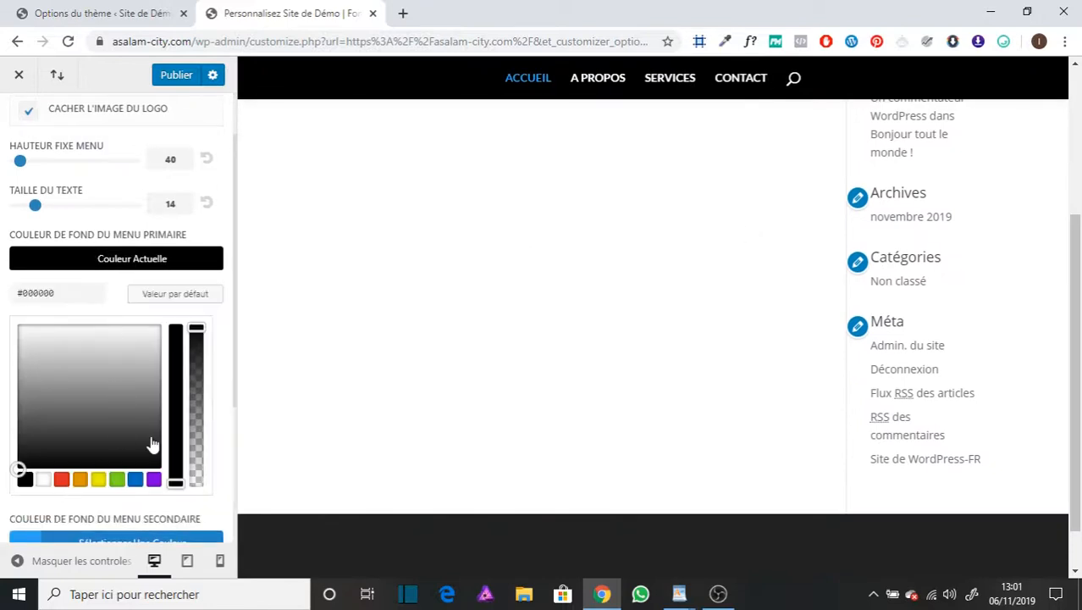
drag(195, 330, 208, 402)
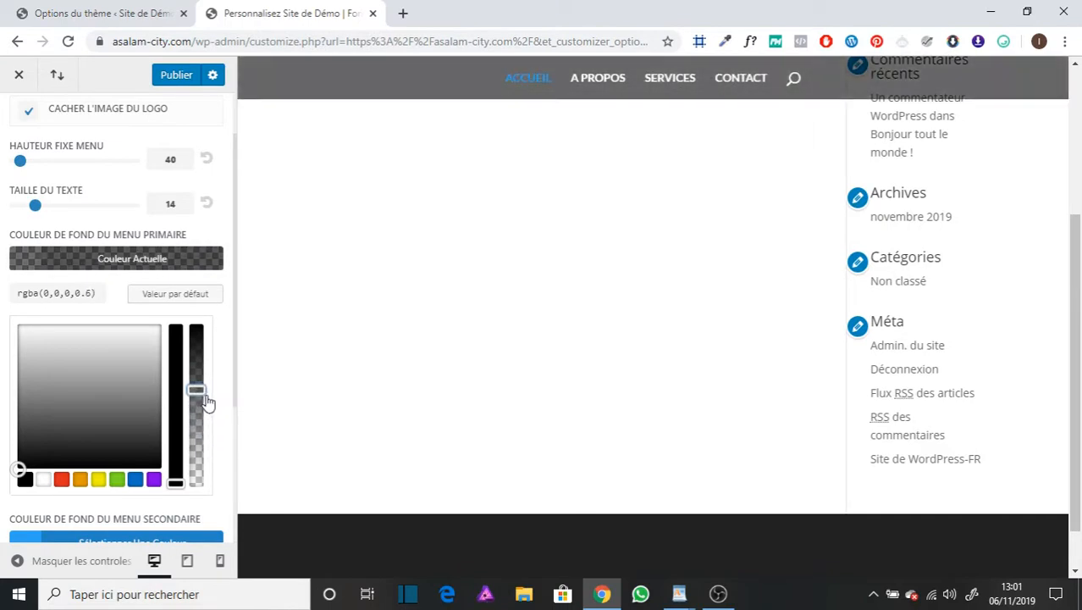
Set the fixed bar's secondary menu background colour to red (#e02b20)
scroll(61, 436, down, 2)
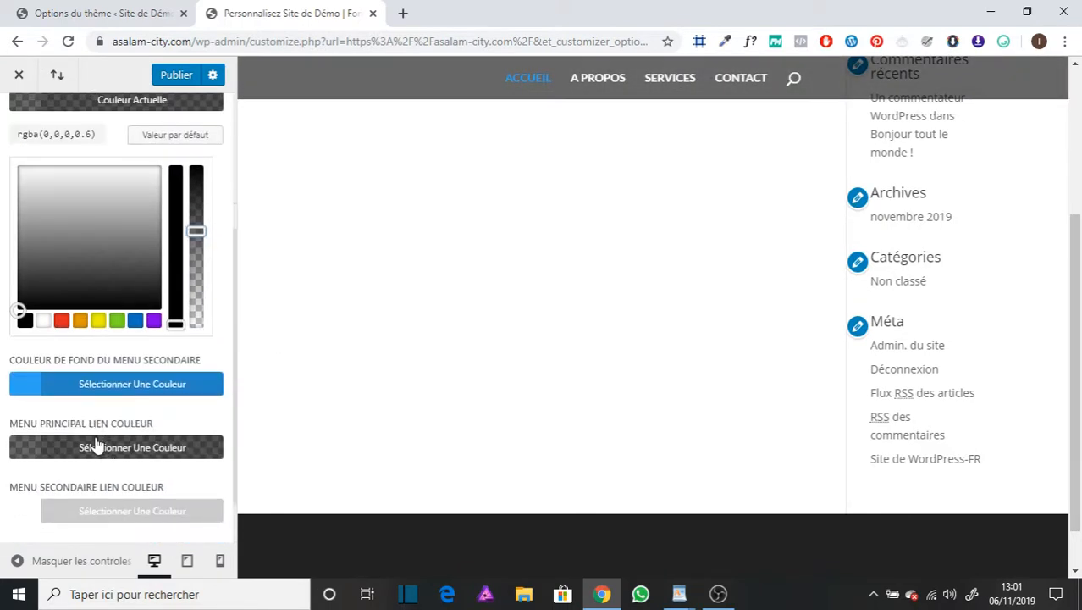
click(100, 386)
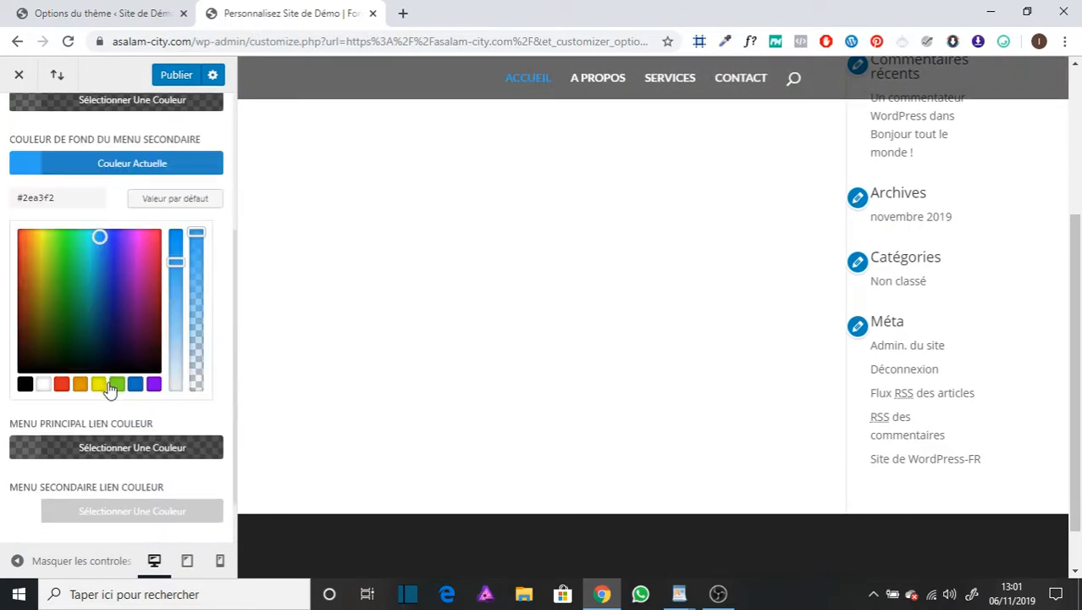
click(62, 385)
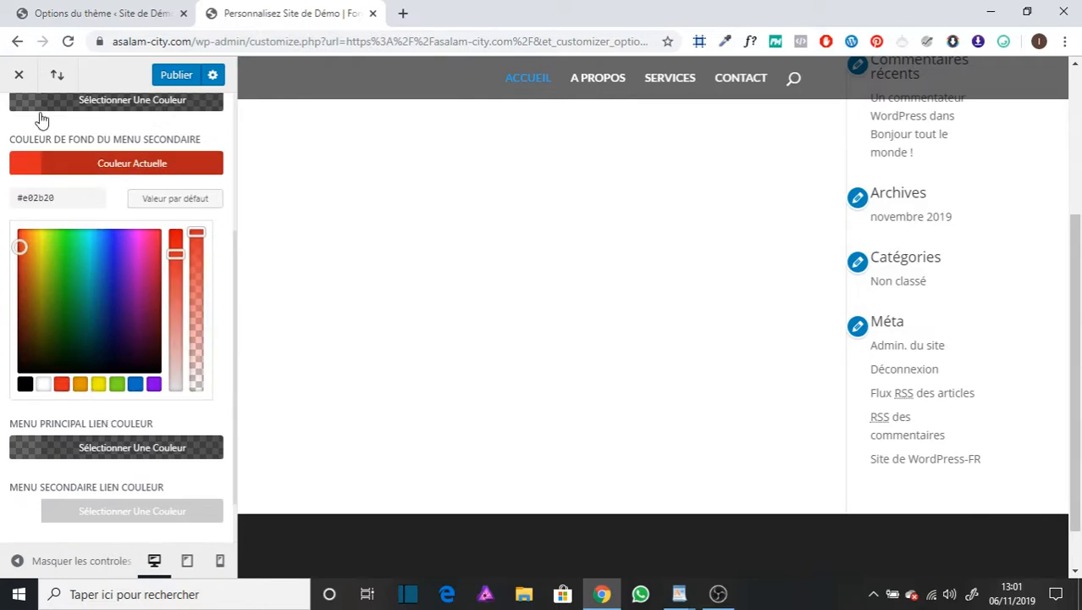
scroll(135, 315, down, 2)
scroll(133, 374, up, 4)
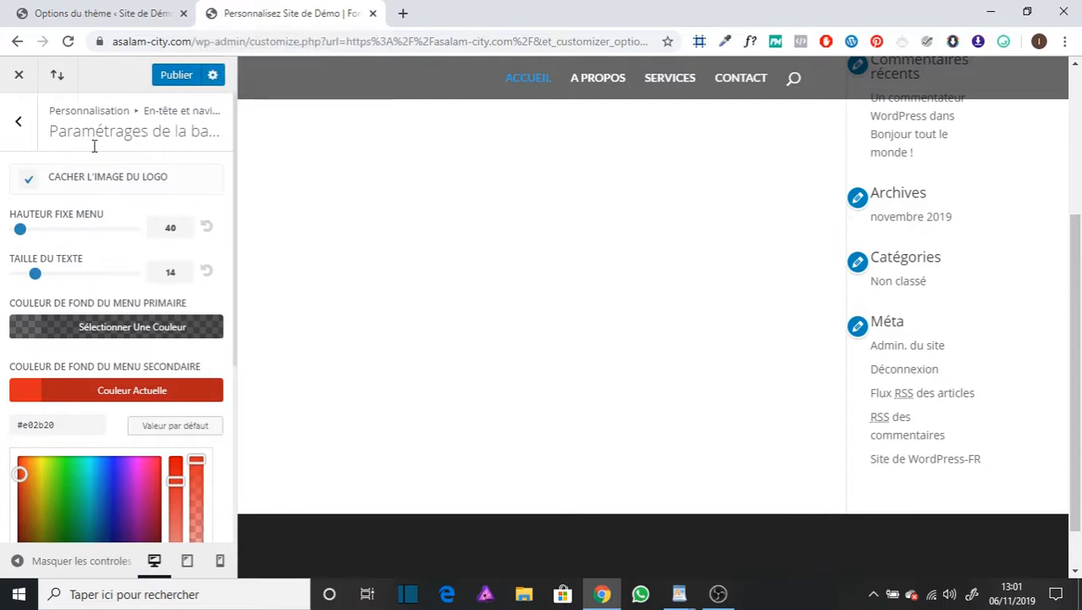
In Éléments de l'en-tête, enter the site's phone number while keeping the social network icons hidden and the search icon shown
click(26, 136)
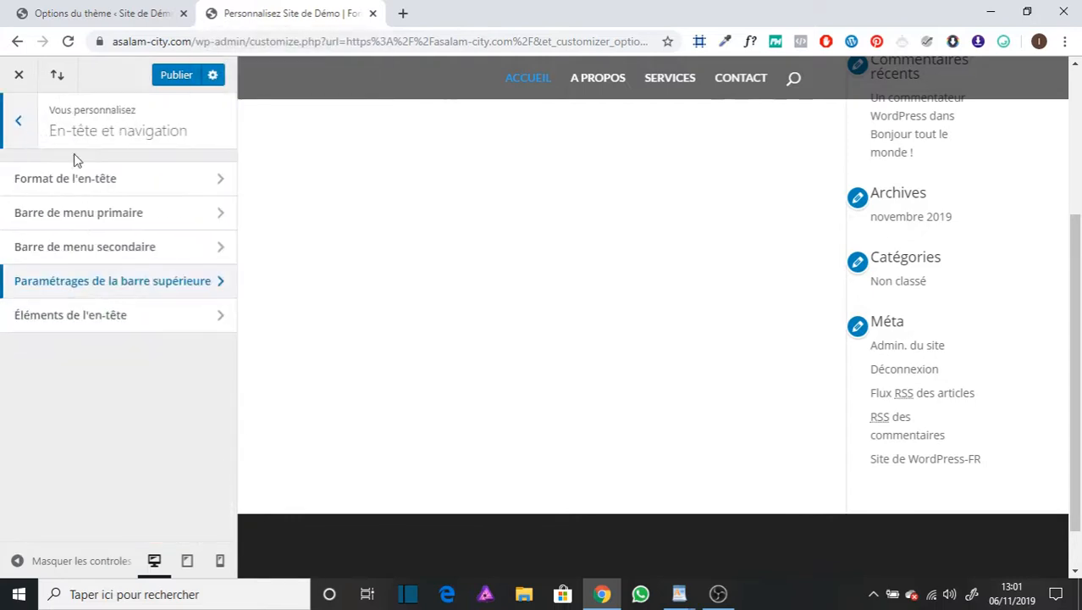
click(142, 321)
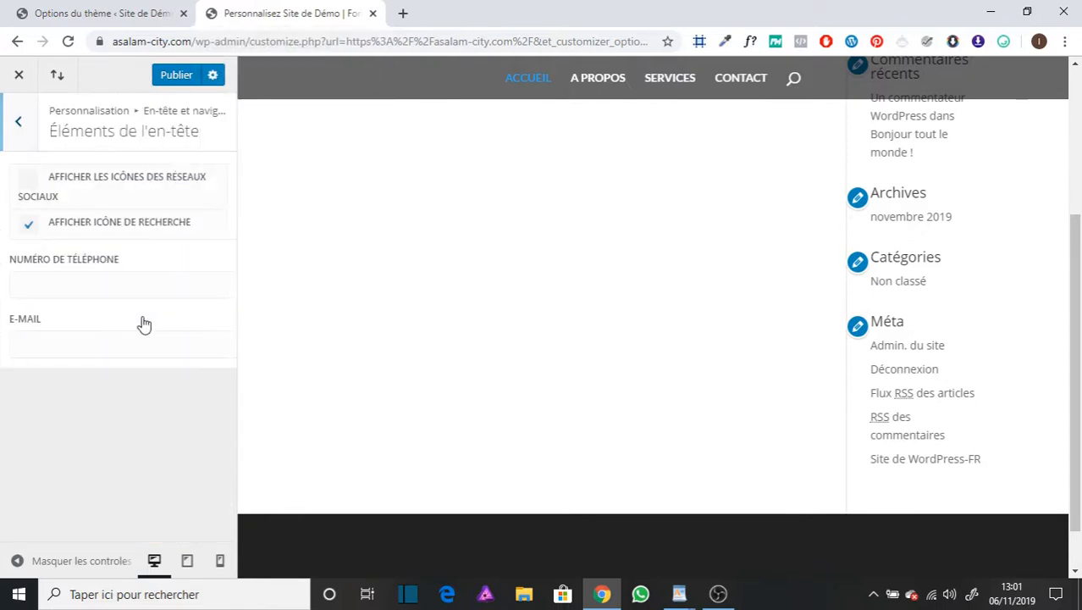
click(34, 194)
click(32, 188)
click(62, 291)
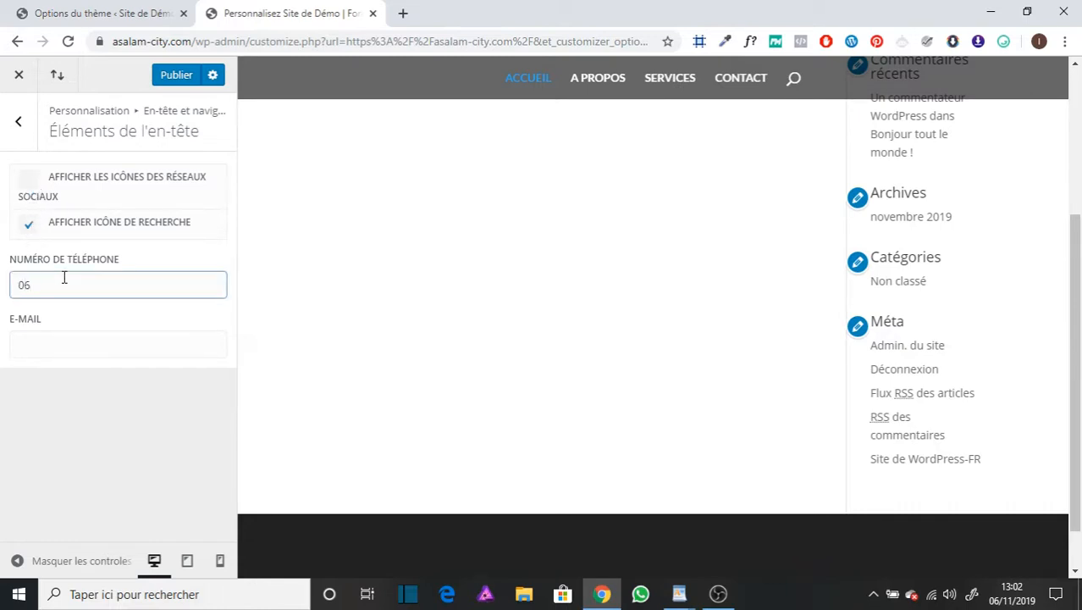
scroll(832, 90, up, 4)
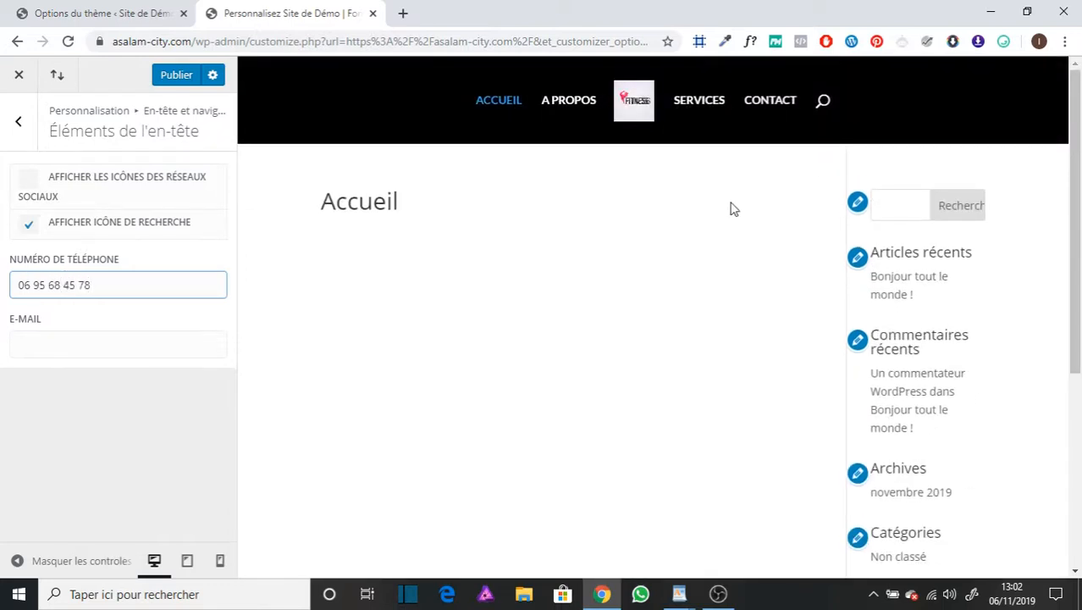
Publish the header element changes and close the customizer to return to the live site
click(146, 339)
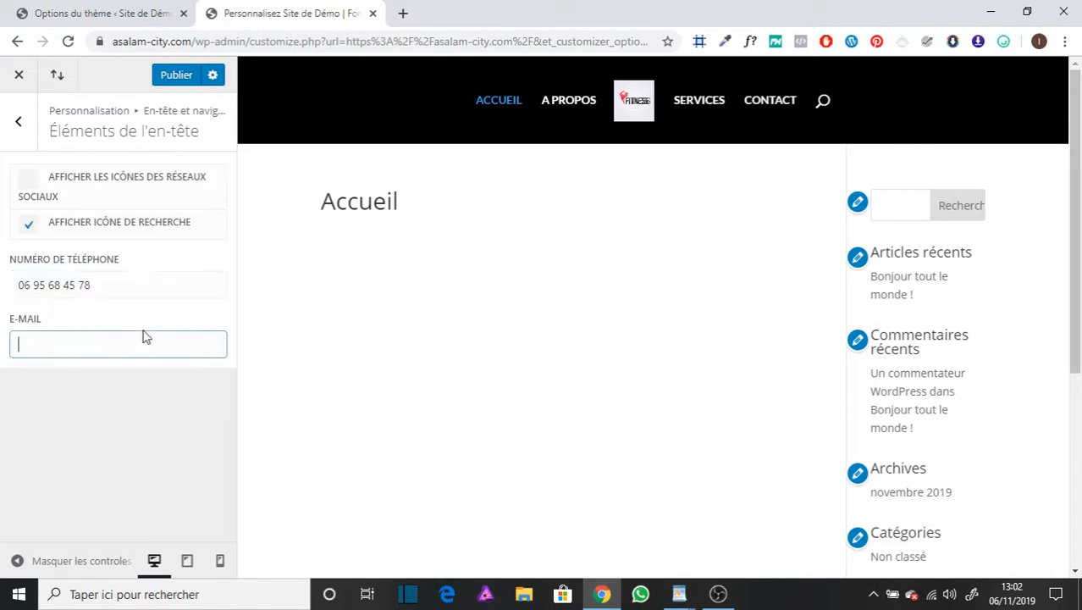
click(192, 76)
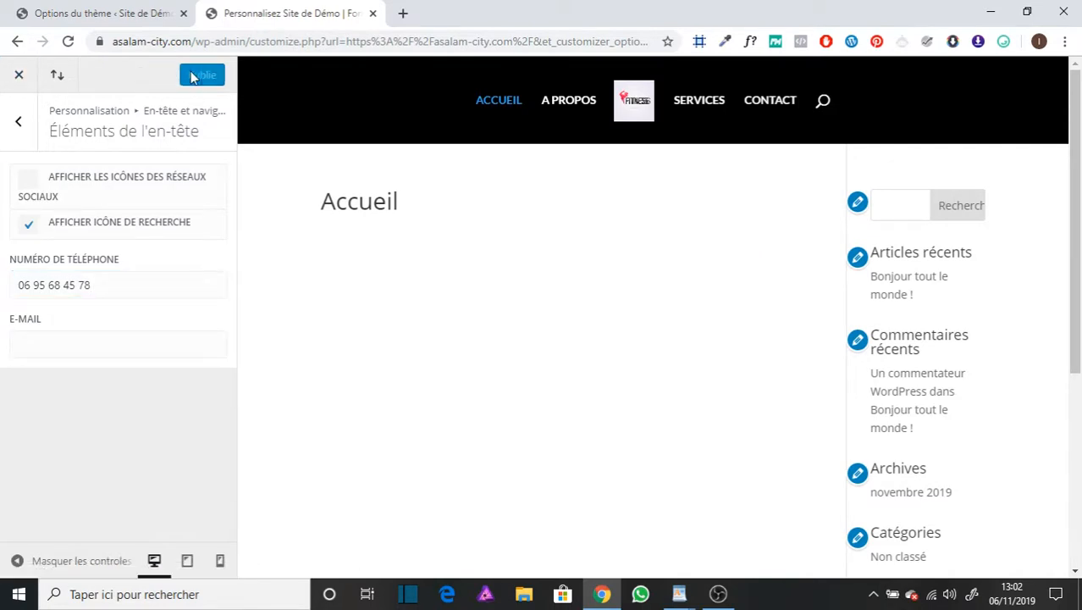
click(19, 76)
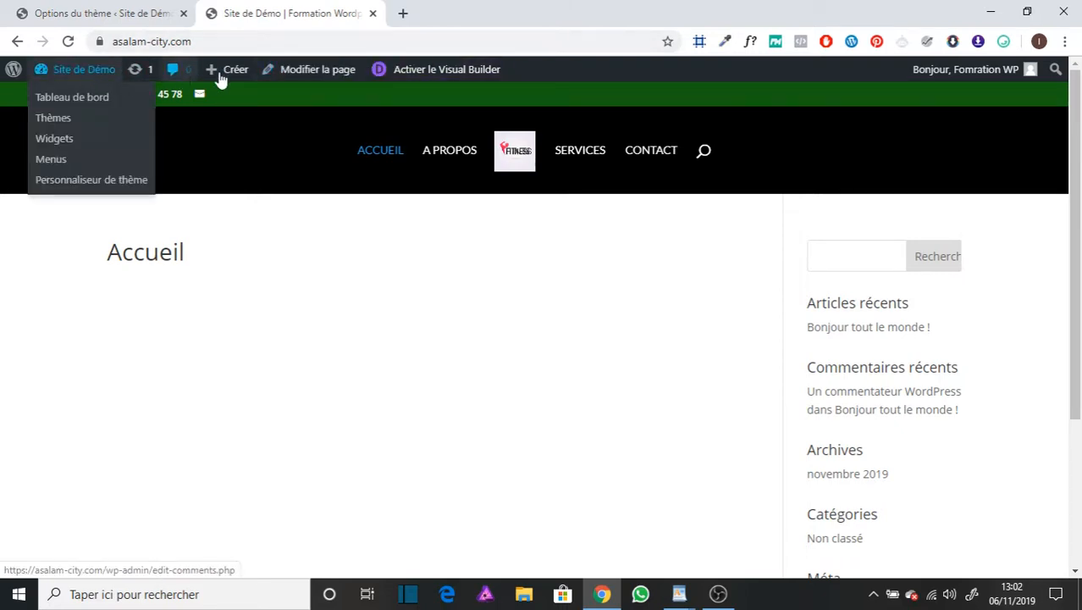
Reopen the theme customizer at the Barre de menu secondaire settings under En-tête et navigation
mouse_move(97, 80)
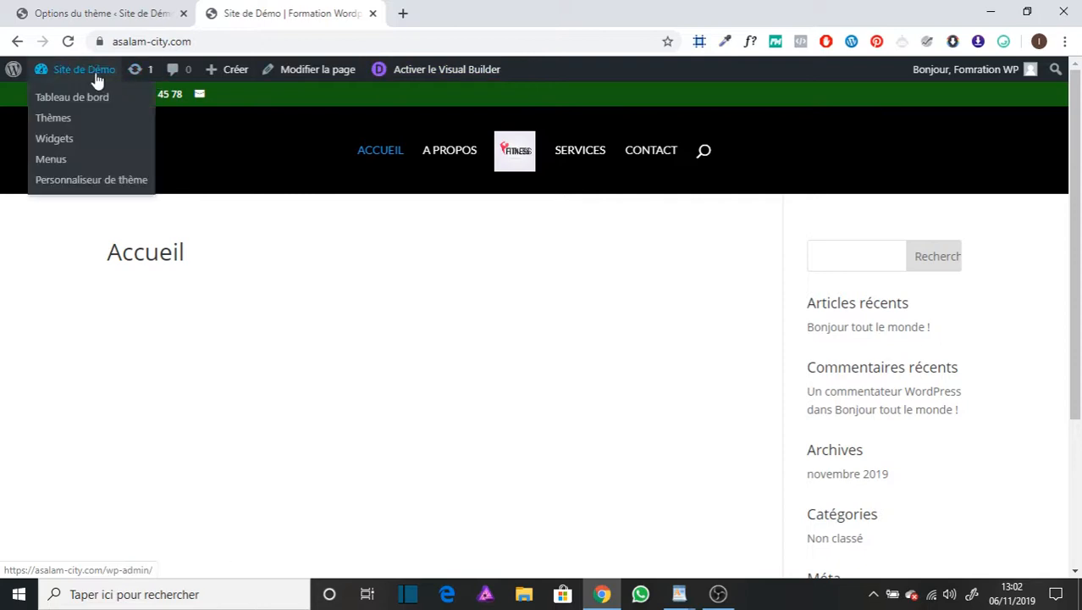
click(95, 186)
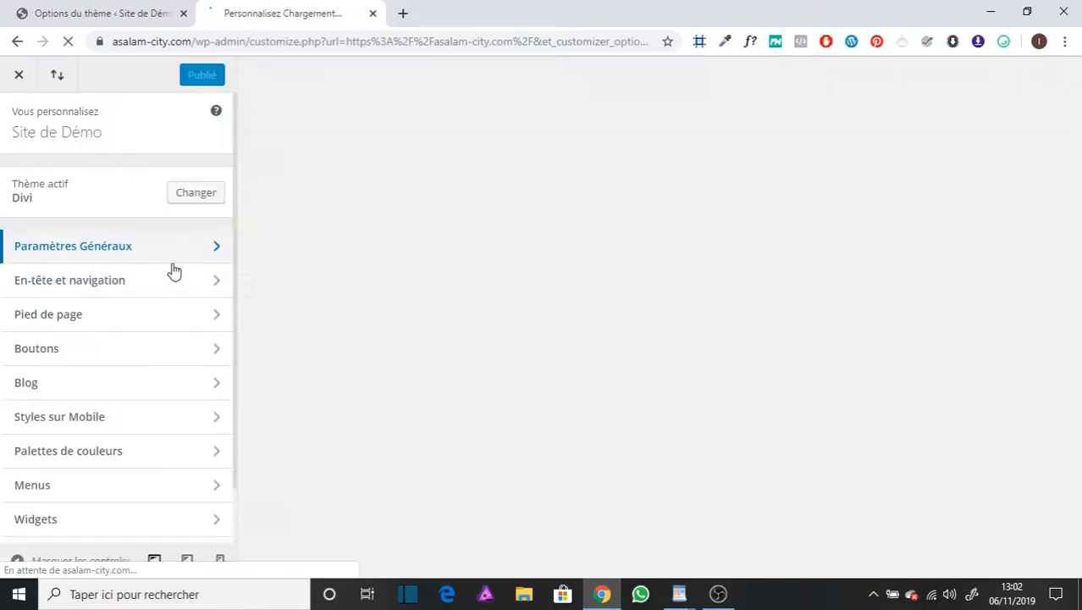
click(152, 226)
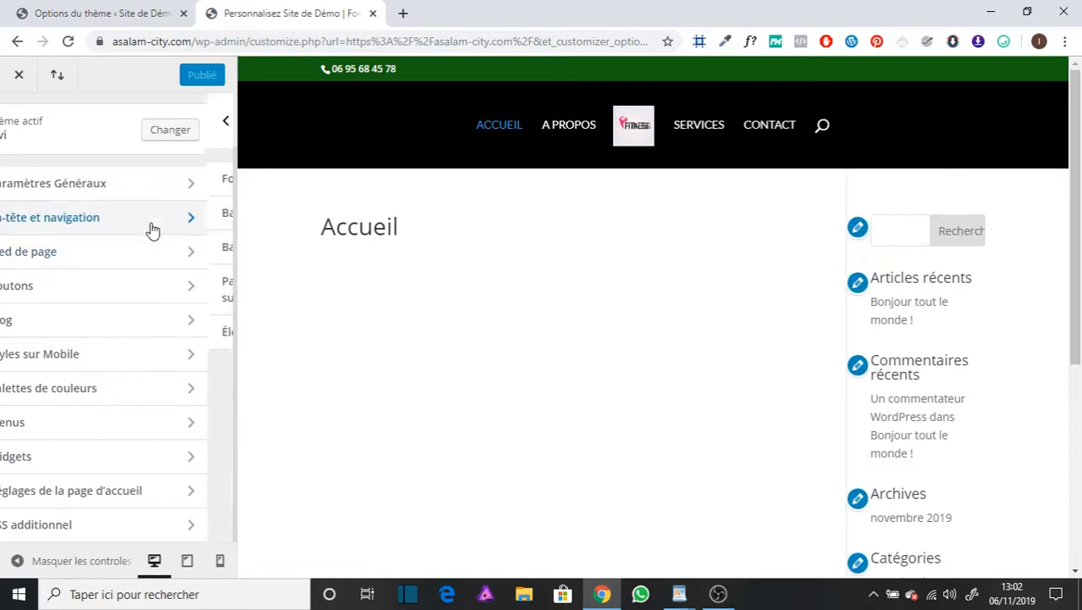
click(164, 260)
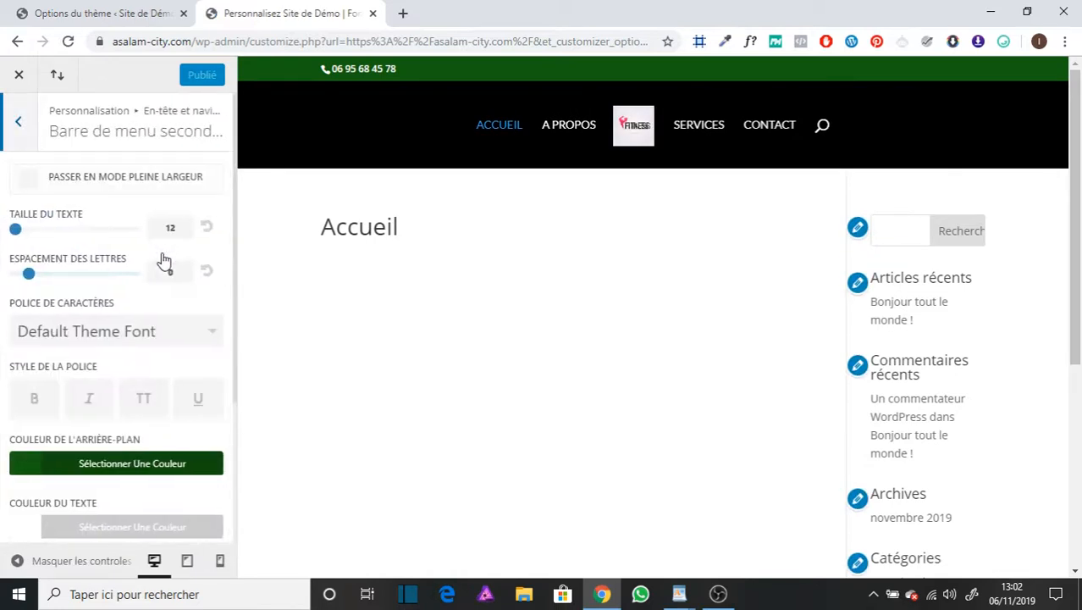
Set the secondary menu bar's background colour to white (#ffffff)
scroll(143, 326, down, 3)
click(115, 310)
scroll(129, 326, down, 1)
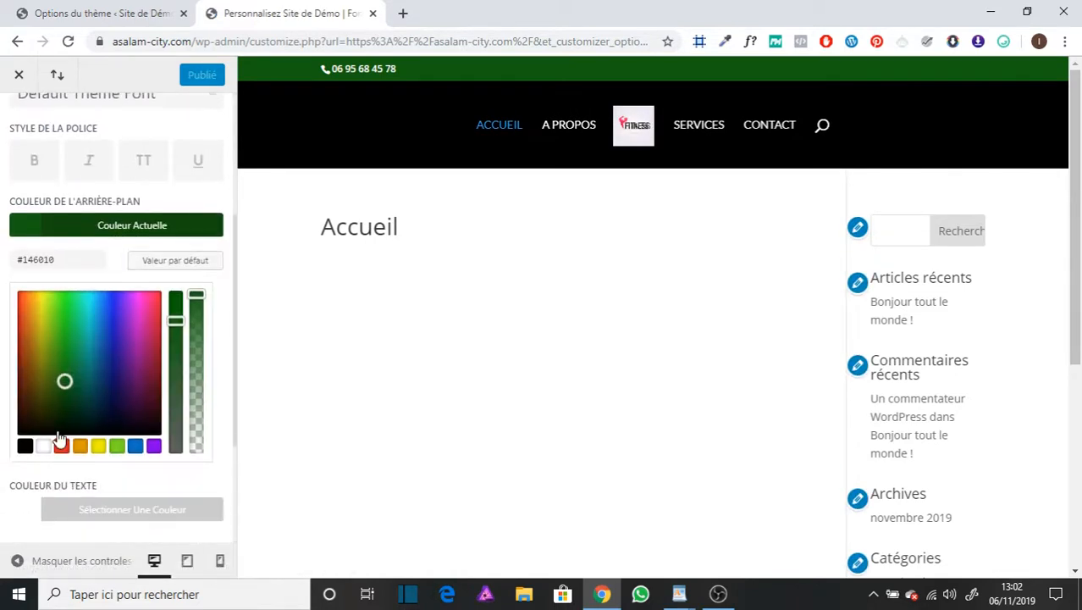
click(44, 446)
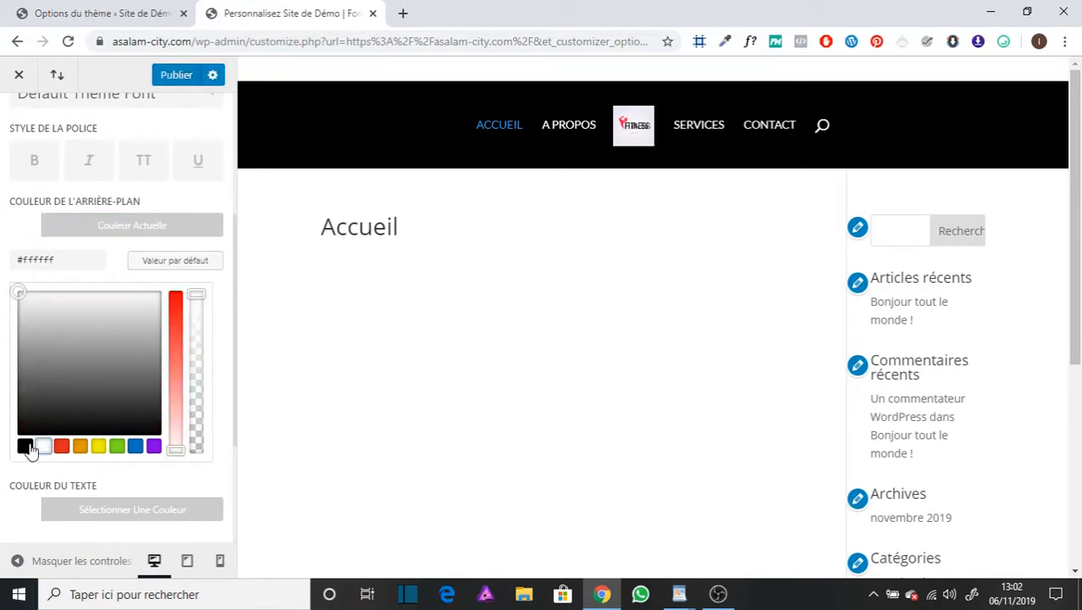
click(25, 447)
click(43, 447)
Set the secondary menu bar's text colour to black (#000000) and publish the changes
scroll(74, 432, down, 2)
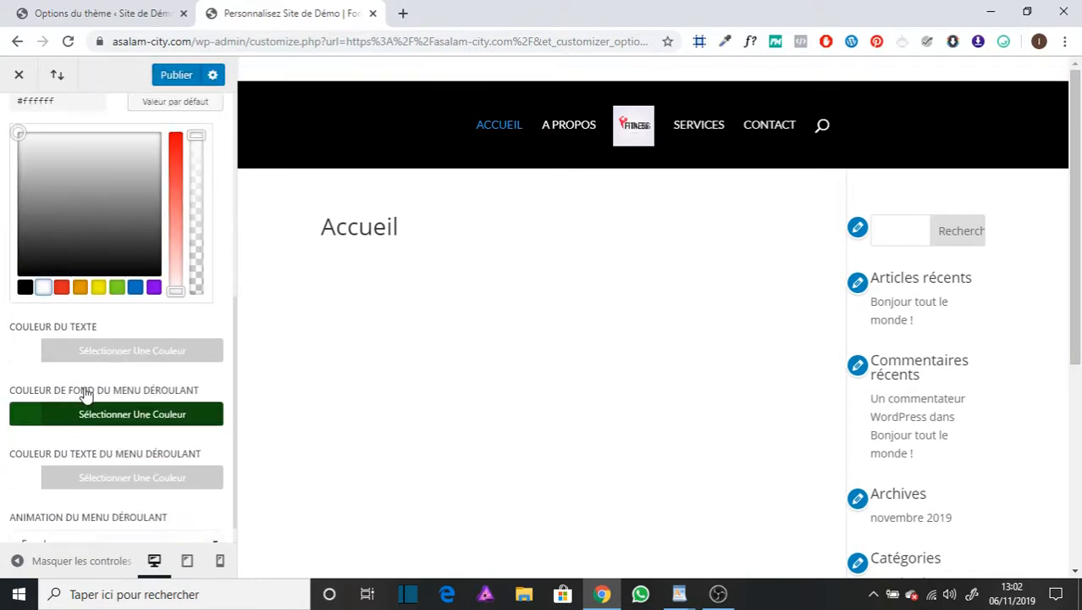
click(92, 359)
click(26, 393)
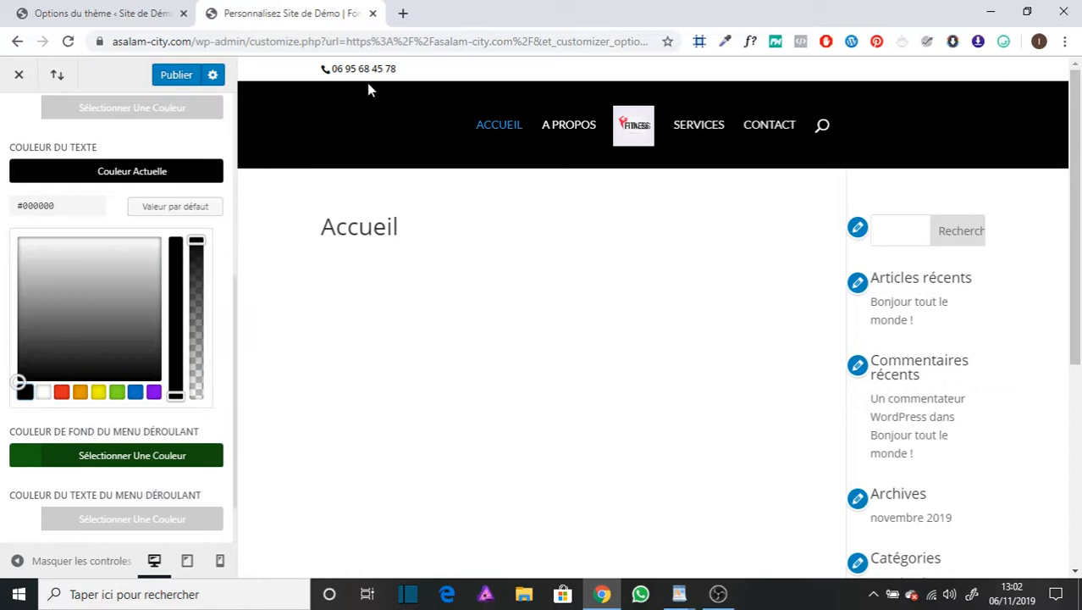
click(165, 80)
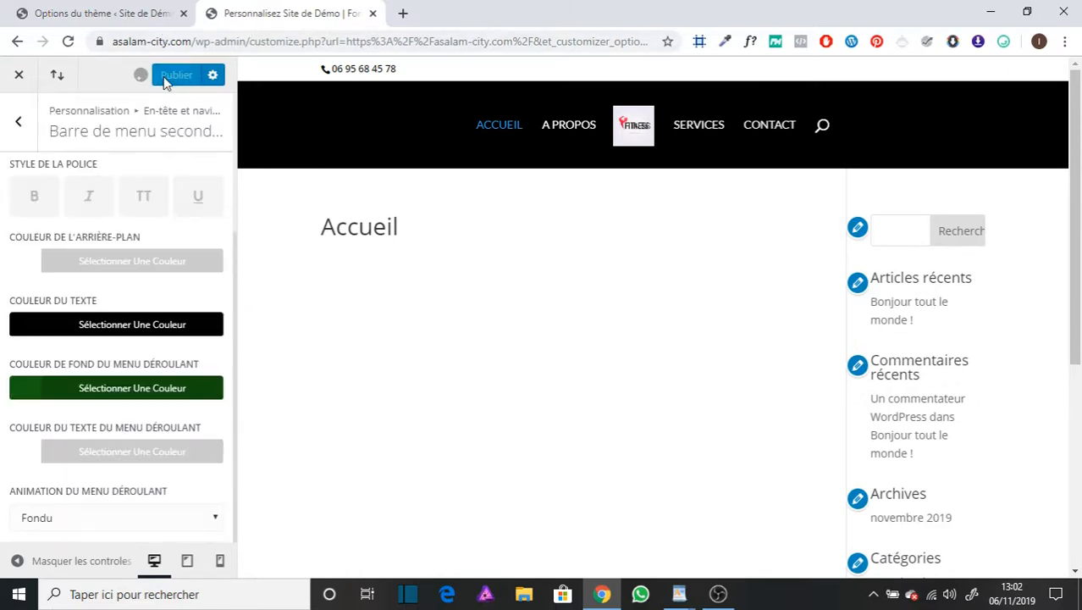
Open the Paramétrages de la barre supérieure settings and bring up the fixed menu in the preview
click(17, 121)
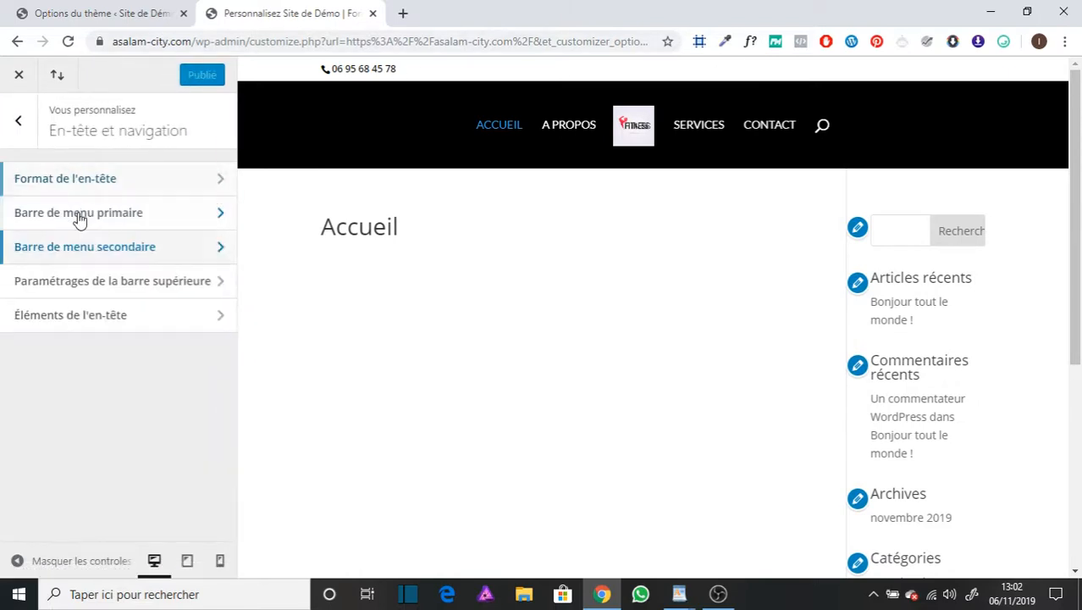
click(99, 282)
scroll(372, 309, down, 5)
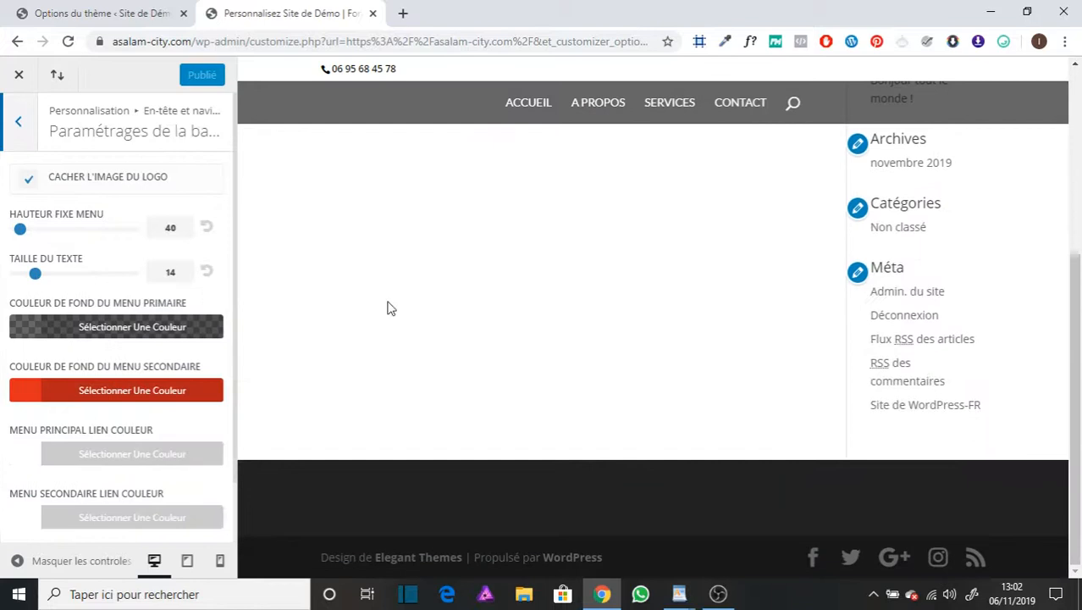
scroll(96, 373, down, 1)
Try black (#000000) as the fixed bar's main menu link colour, and return it to white (#ffffff)
click(104, 391)
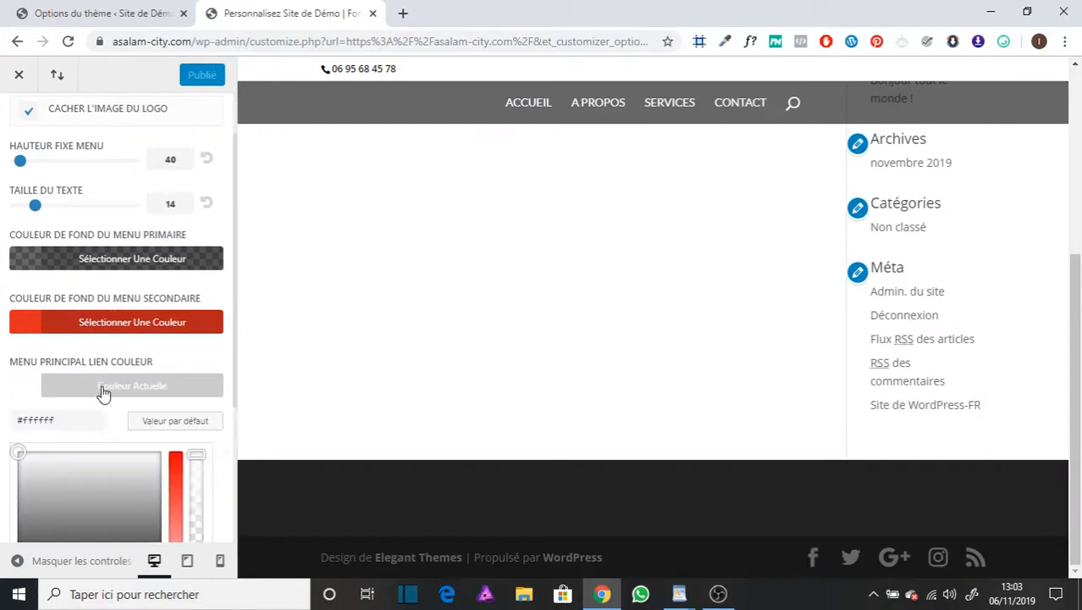
scroll(102, 377, down, 2)
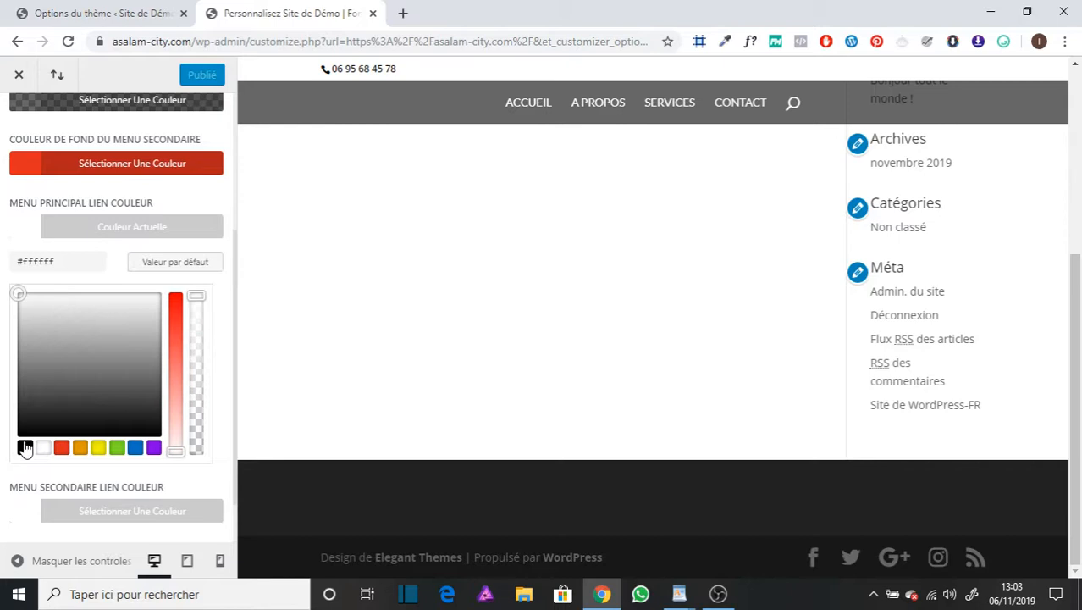
click(25, 449)
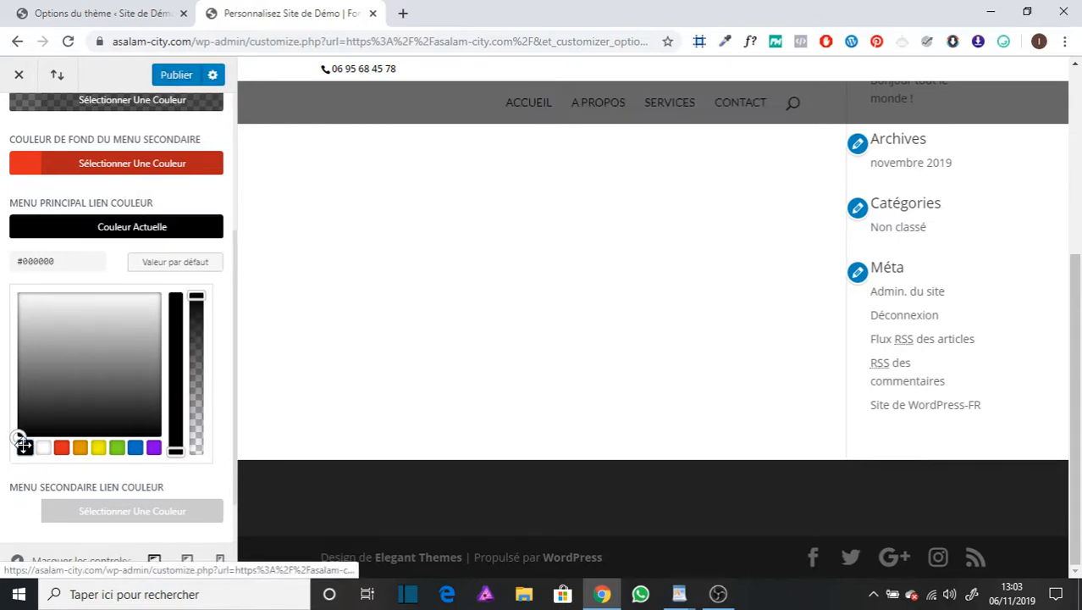
click(43, 448)
scroll(97, 413, down, 2)
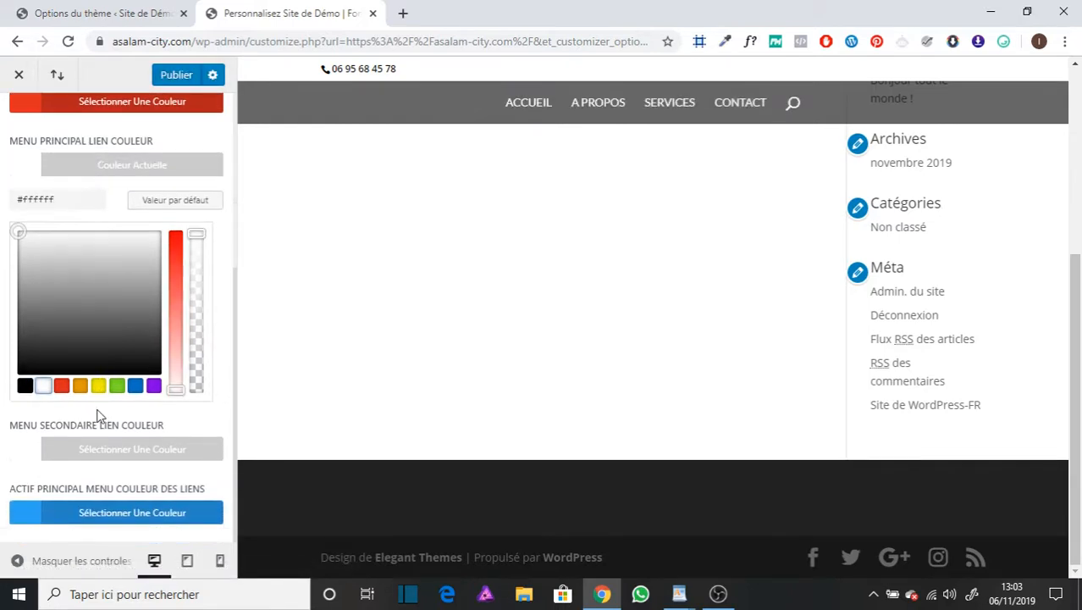
Try yellow (#edf000) and red (#e02b20) as the fixed bar's secondary menu background, ending on the yellow swatch
click(75, 452)
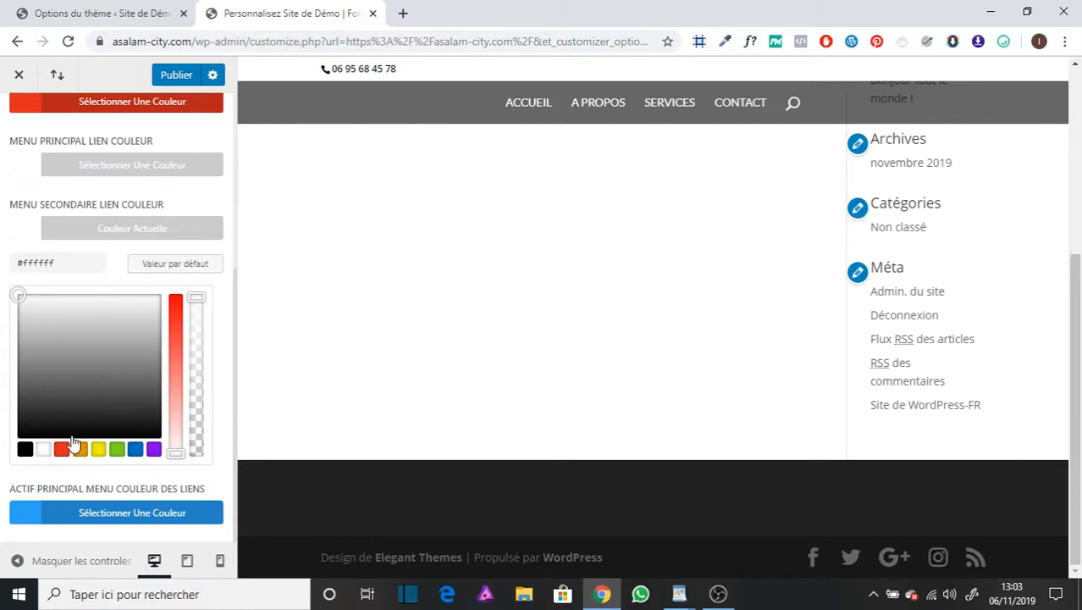
scroll(88, 433, up, 4)
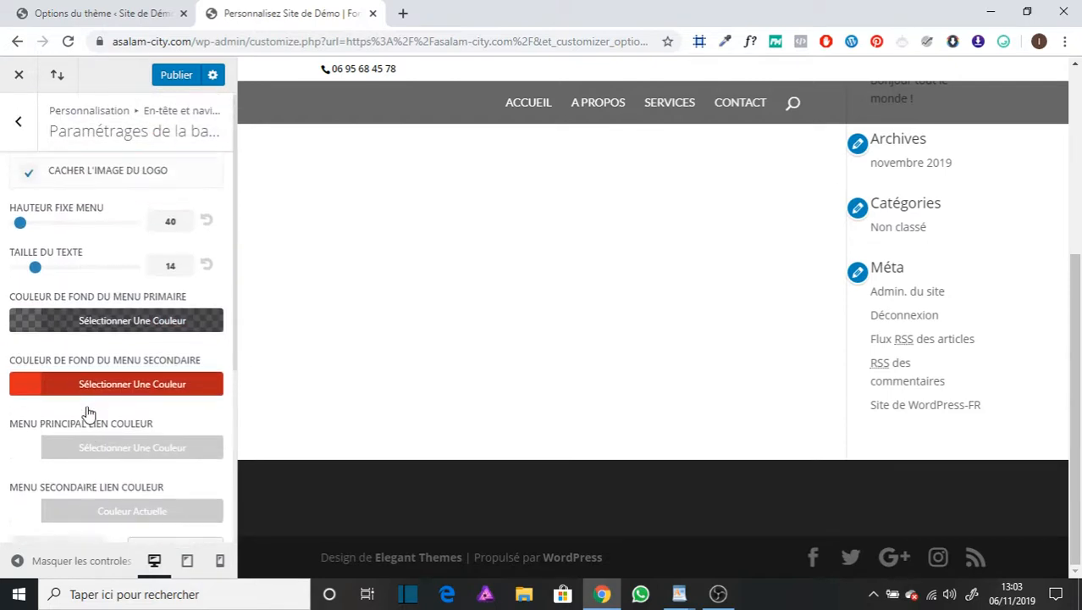
click(121, 392)
scroll(109, 423, down, 5)
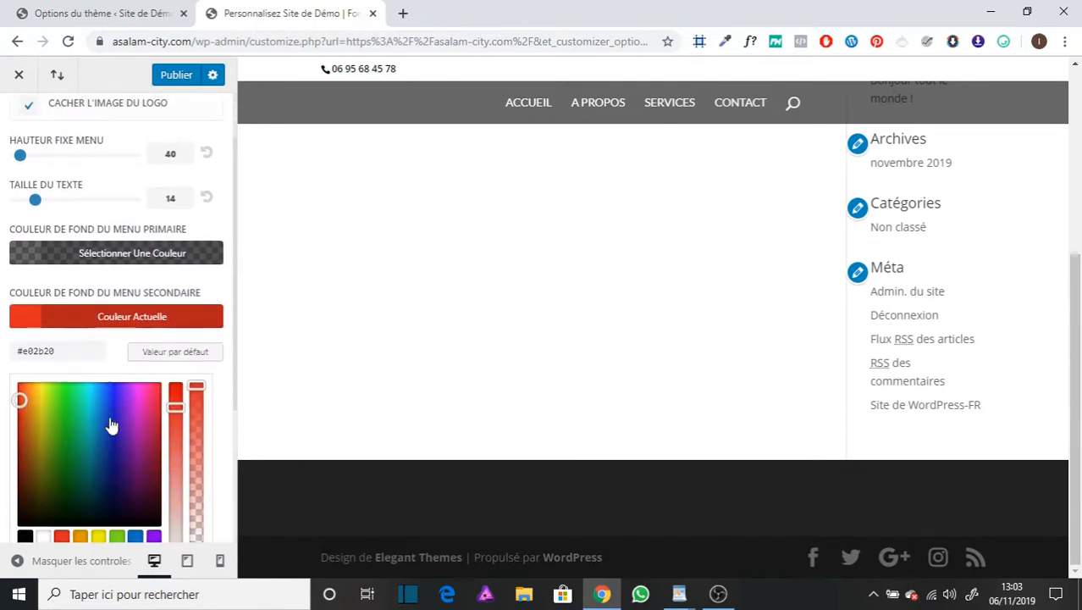
click(98, 323)
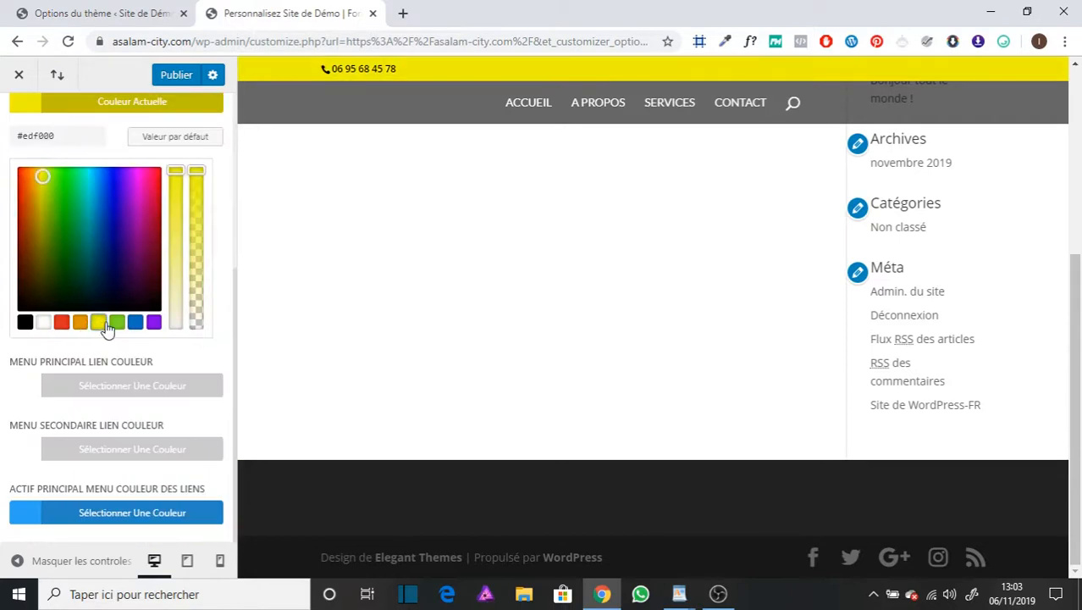
click(61, 322)
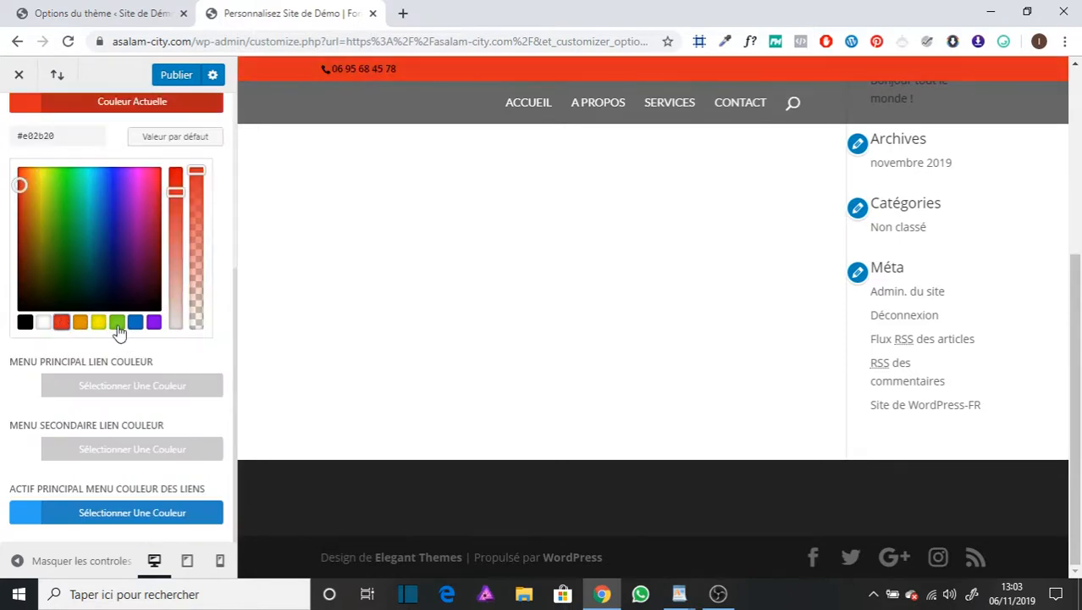
click(97, 326)
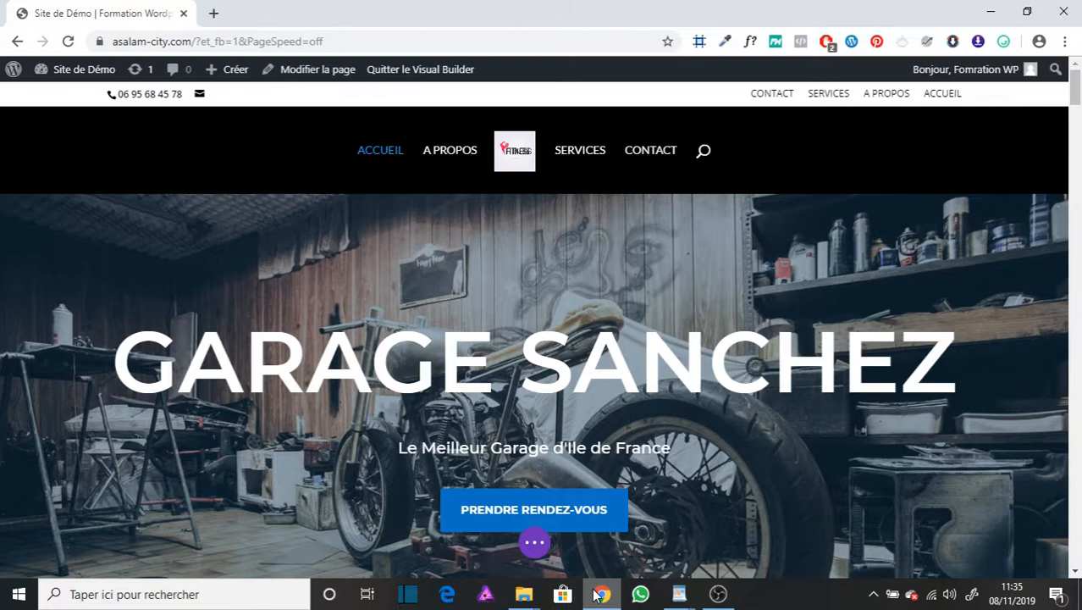
Check the menu bars on the scrolled home page and open the theme customizer
mouse_move(85, 72)
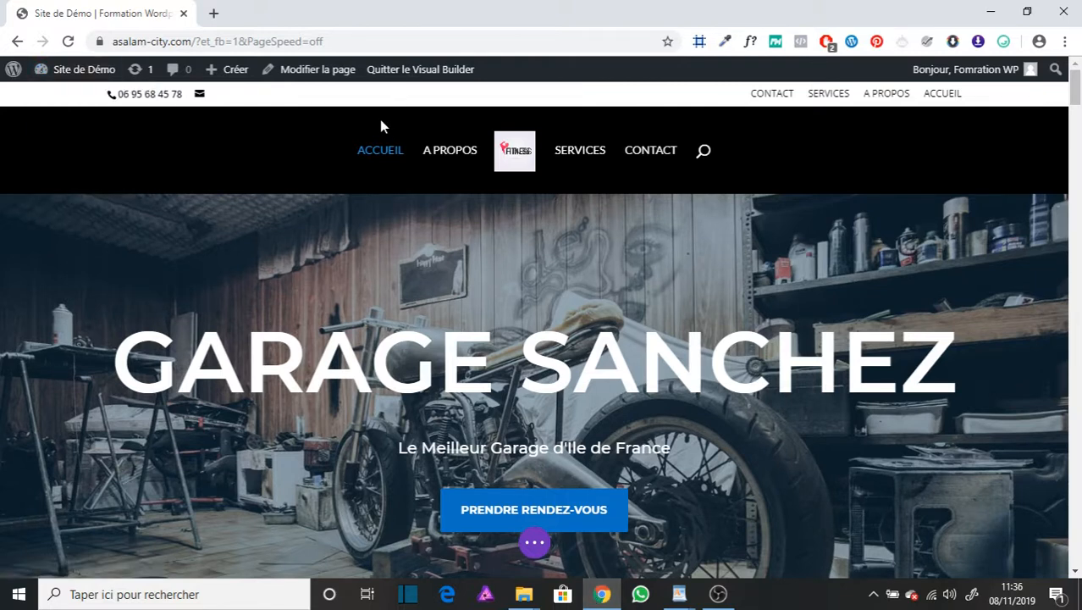
scroll(370, 171, down, 5)
scroll(261, 189, up, 4)
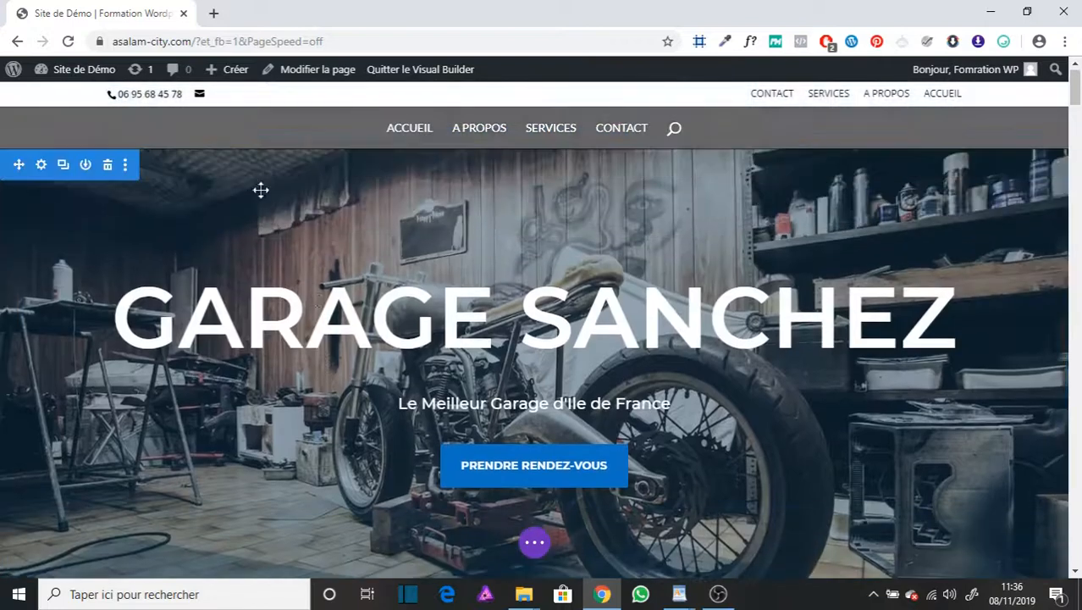
scroll(261, 190, up, 2)
click(119, 179)
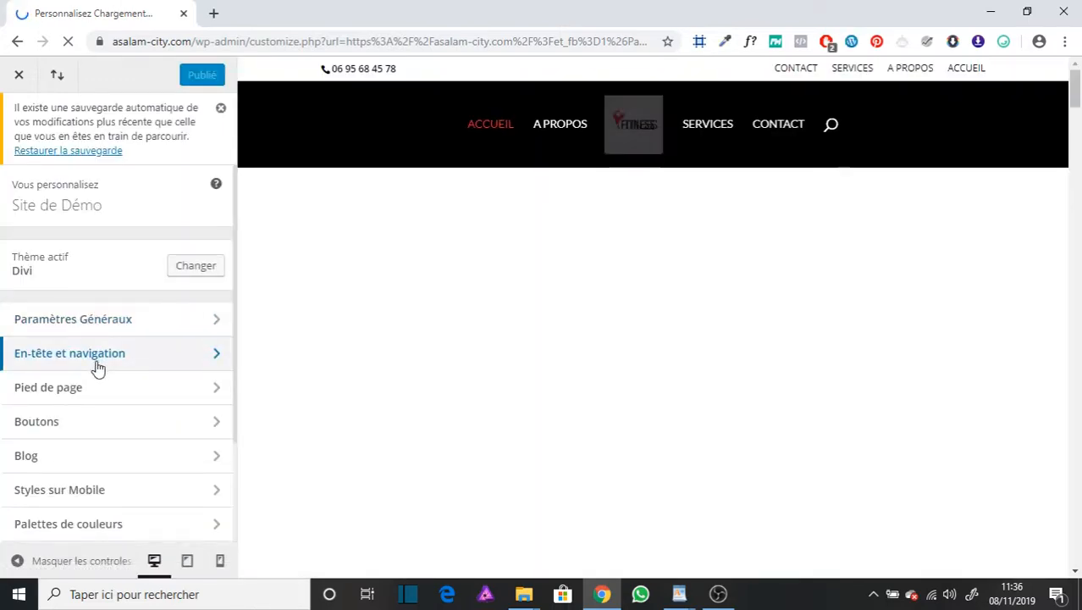
Review the Barre de menu primaire and Barre de menu secondaire settings under En-tête et navigation
click(98, 366)
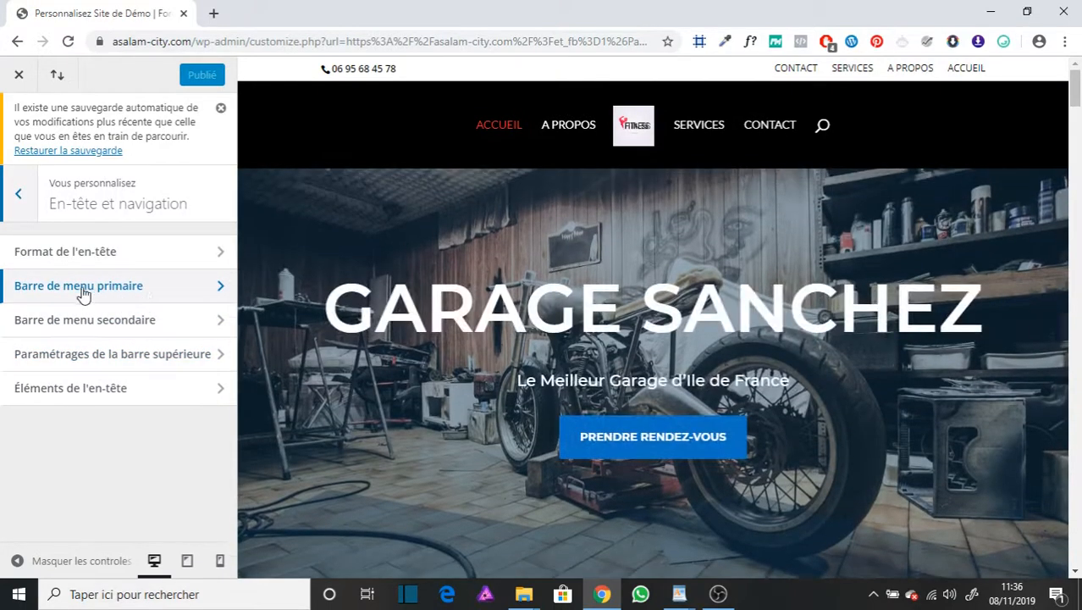
click(154, 289)
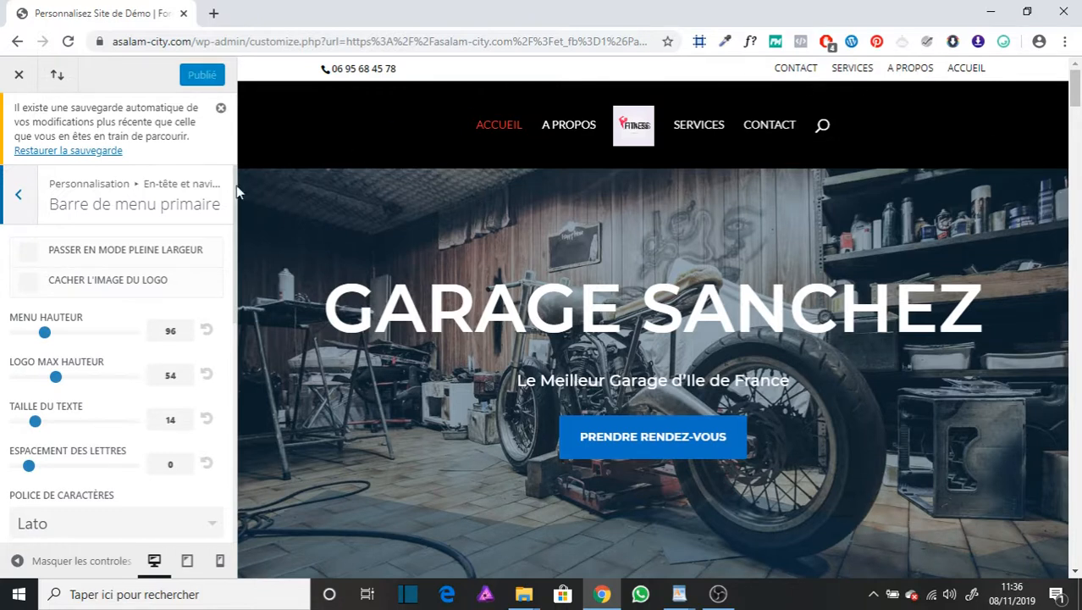
click(20, 194)
click(116, 326)
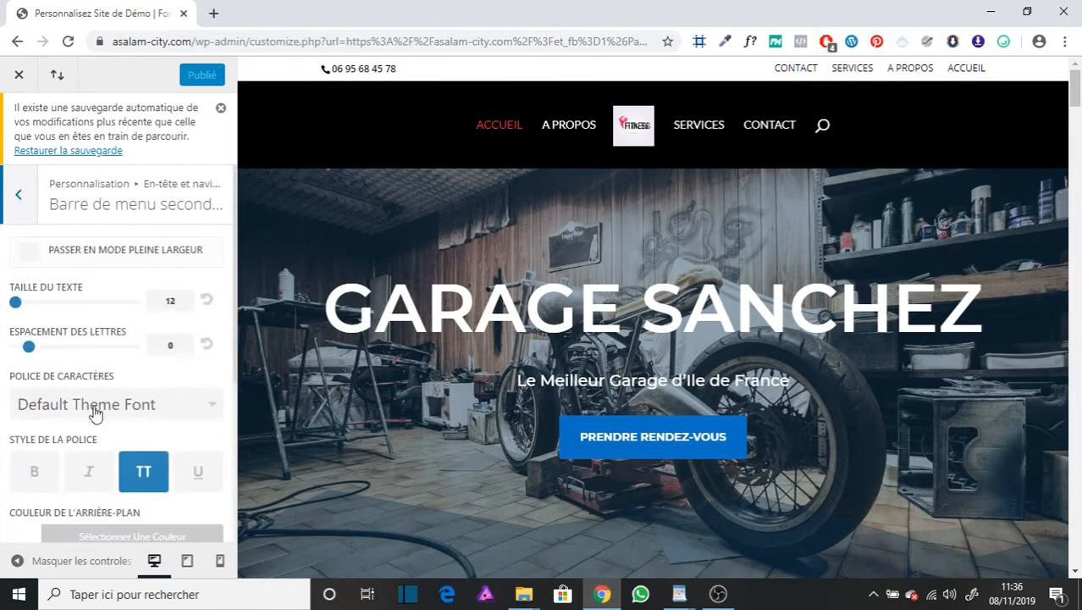
scroll(102, 415, down, 3)
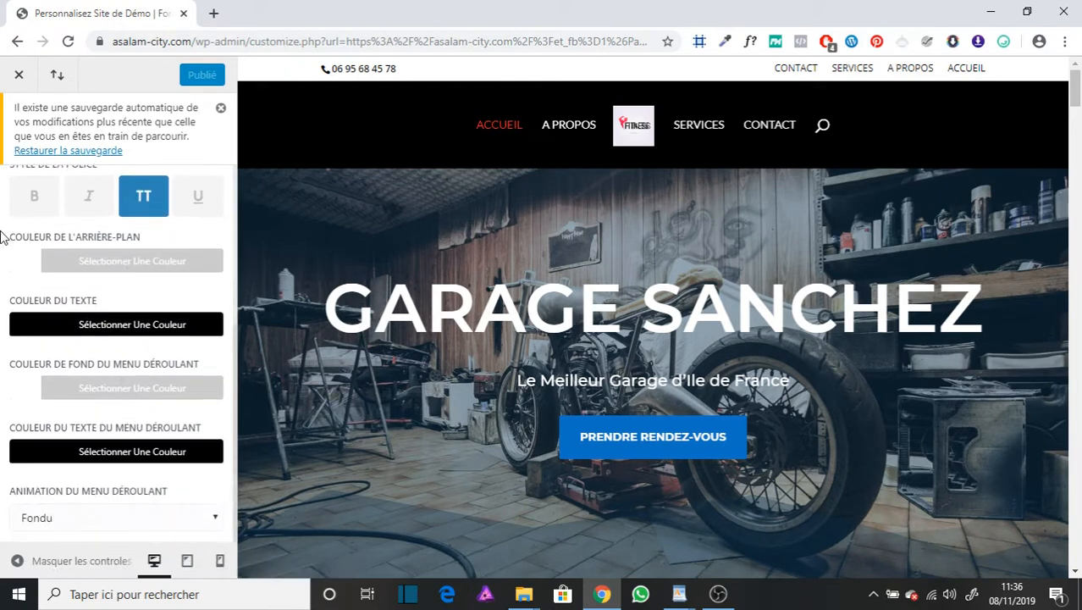
scroll(12, 203, up, 4)
click(18, 187)
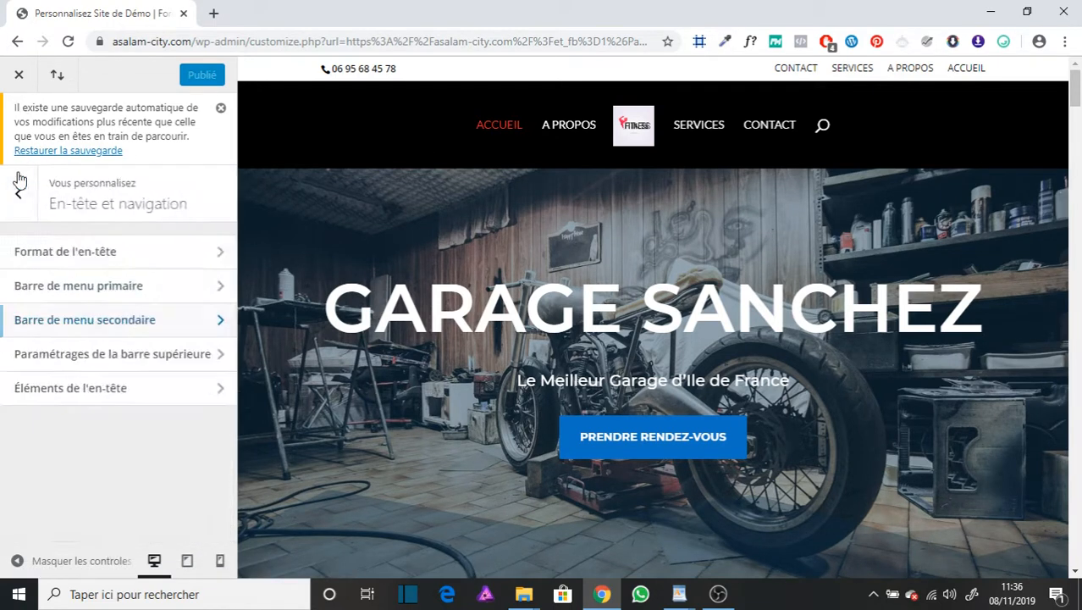
In Paramétrages de la barre supérieure, try opaque black and orange (#e09900) as the primary menu background, ending on black at 0.64 opacity
click(111, 359)
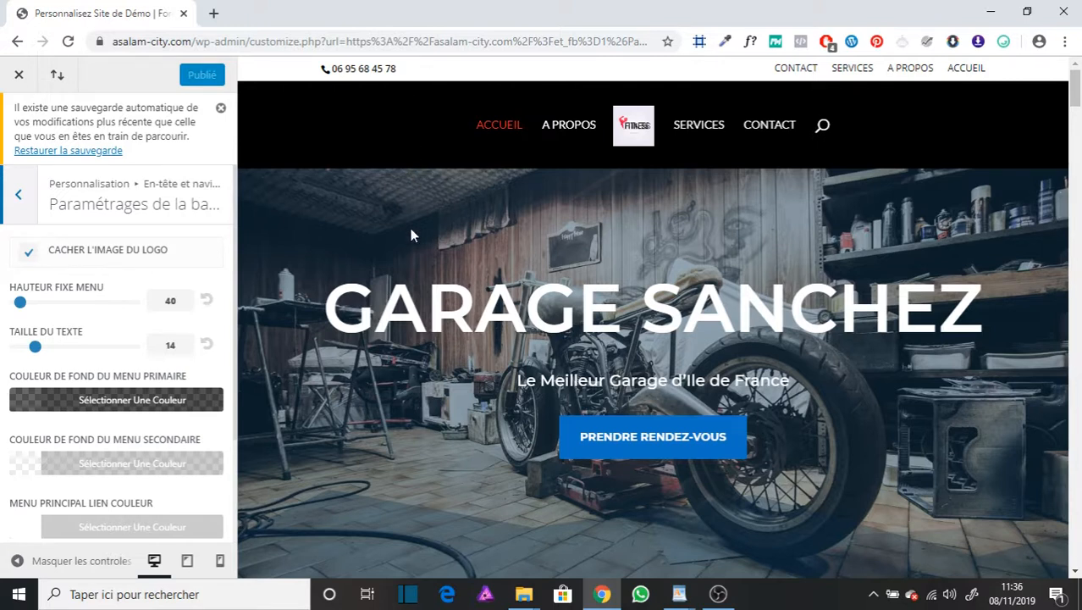
scroll(411, 235, down, 6)
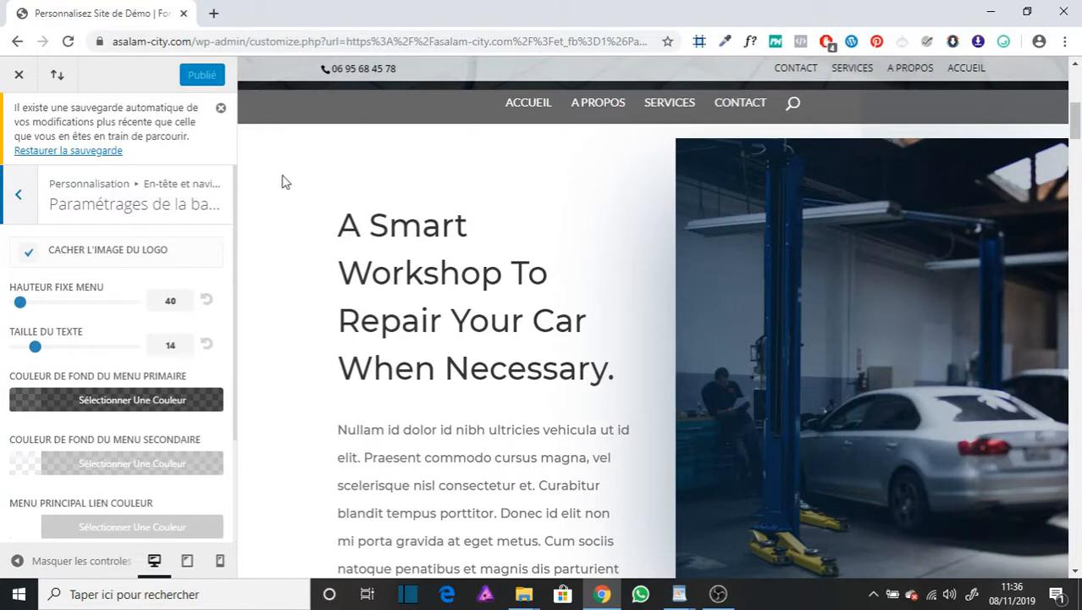
click(127, 398)
scroll(203, 415, down, 2)
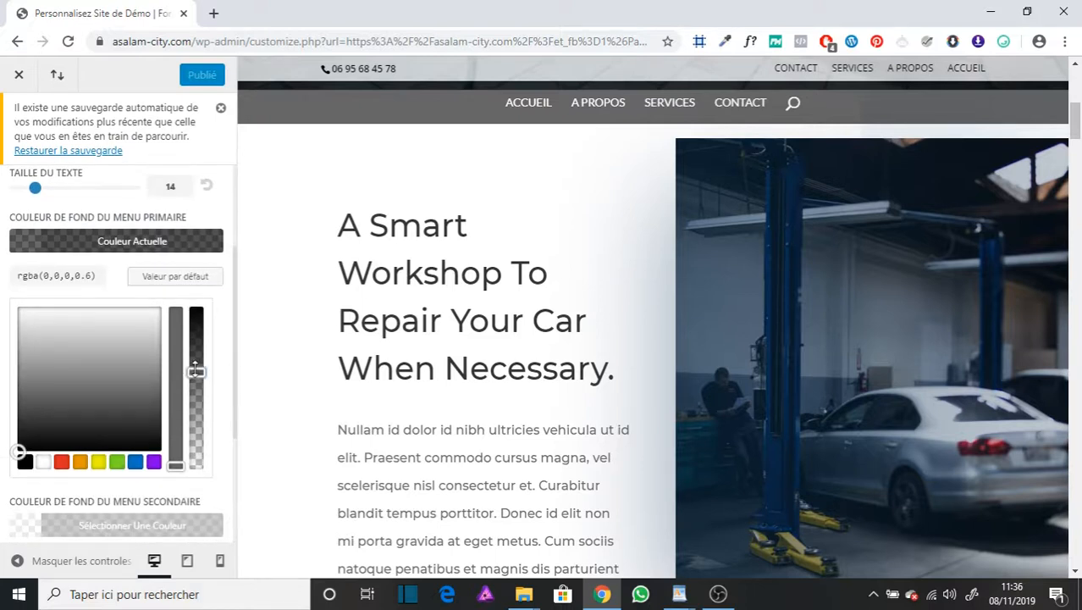
drag(195, 370, 201, 309)
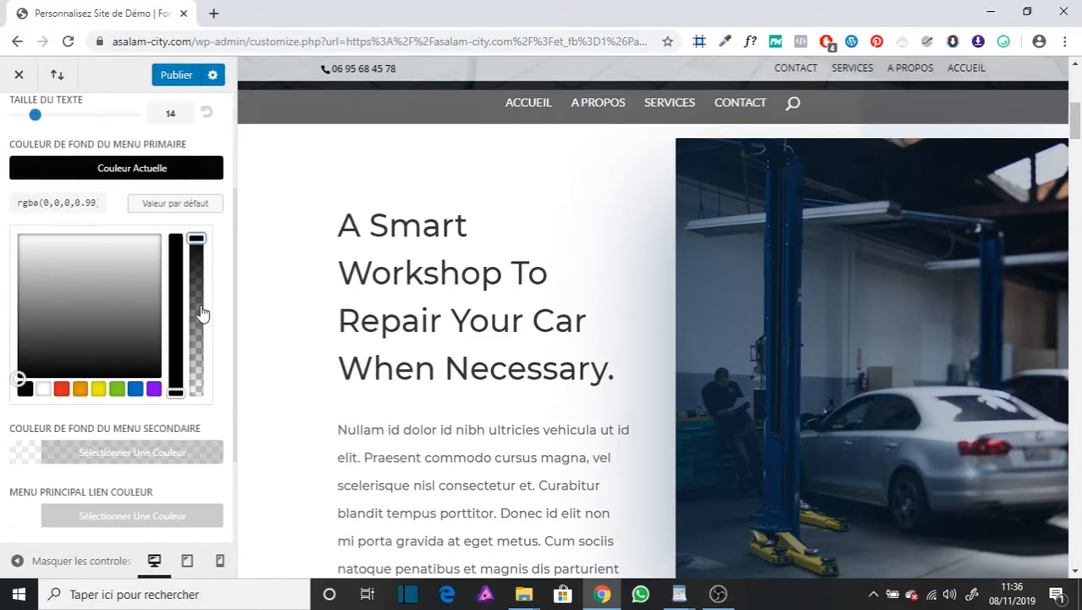
click(98, 390)
click(81, 393)
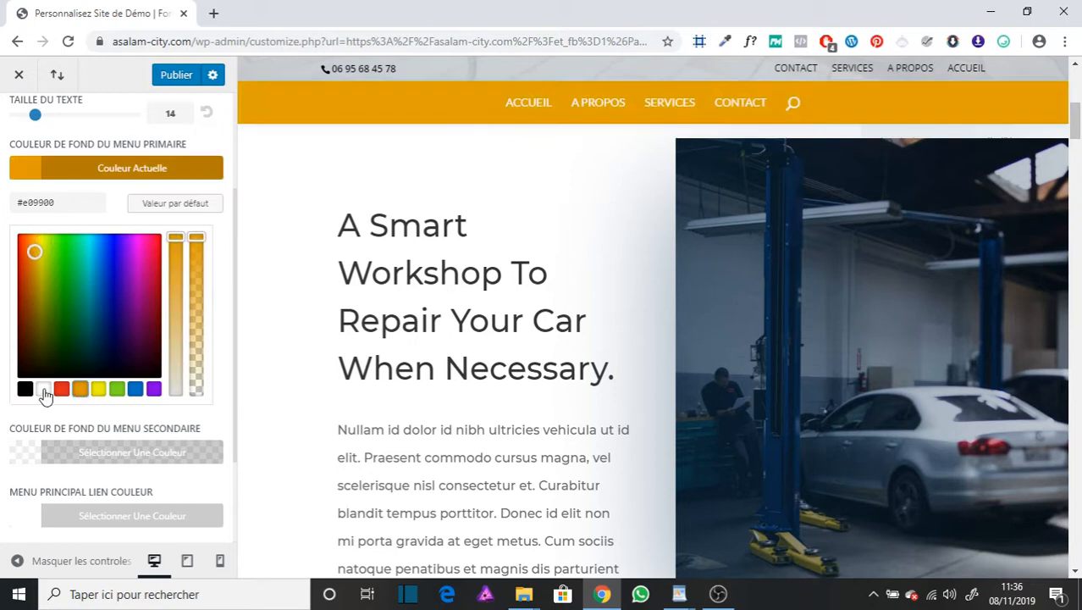
click(25, 391)
drag(194, 269, 196, 294)
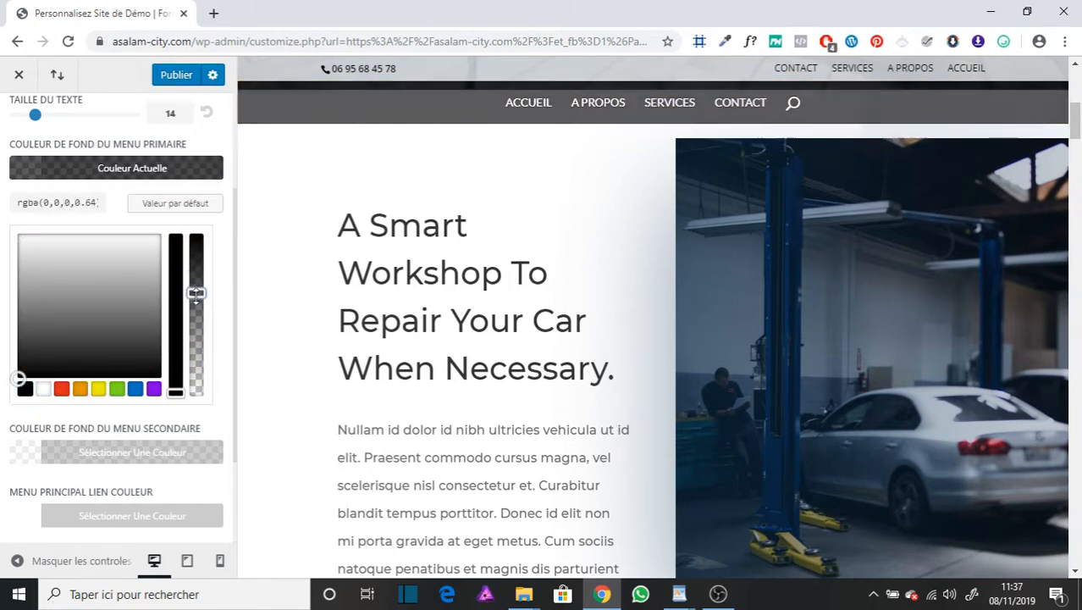
Try opaque white (#ffffff) as the fixed bar's secondary menu background, compare it in the preview, and make it partly transparent again
click(132, 451)
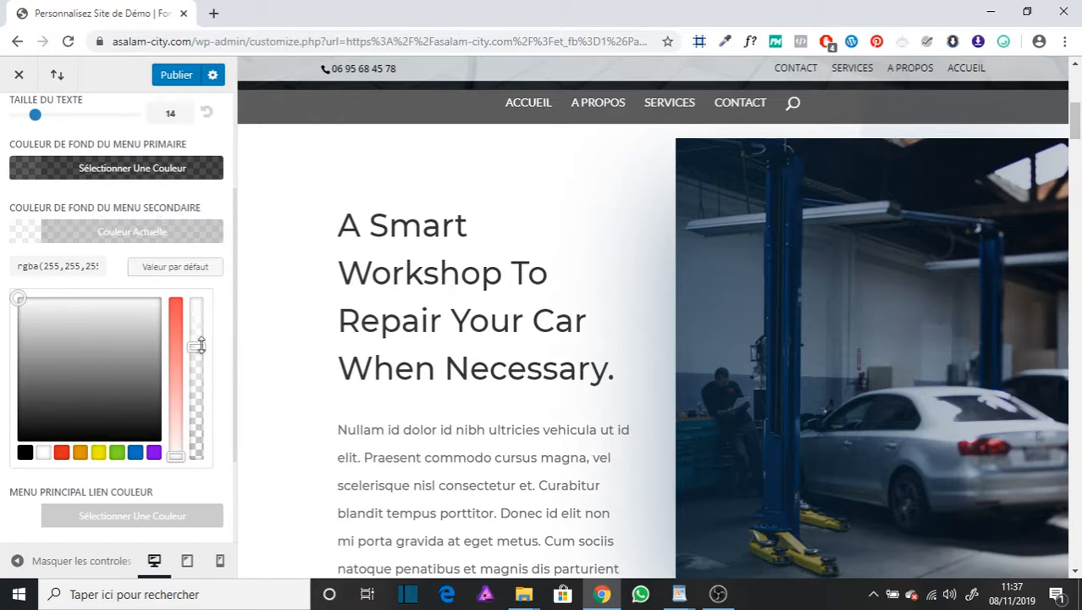
drag(200, 345, 208, 290)
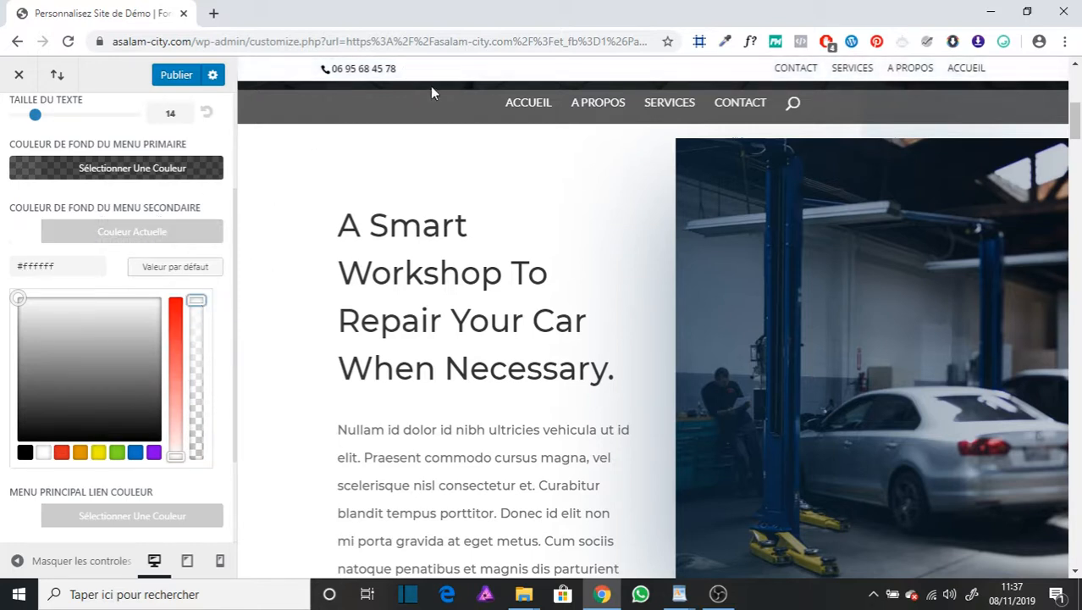
scroll(431, 125, up, 5)
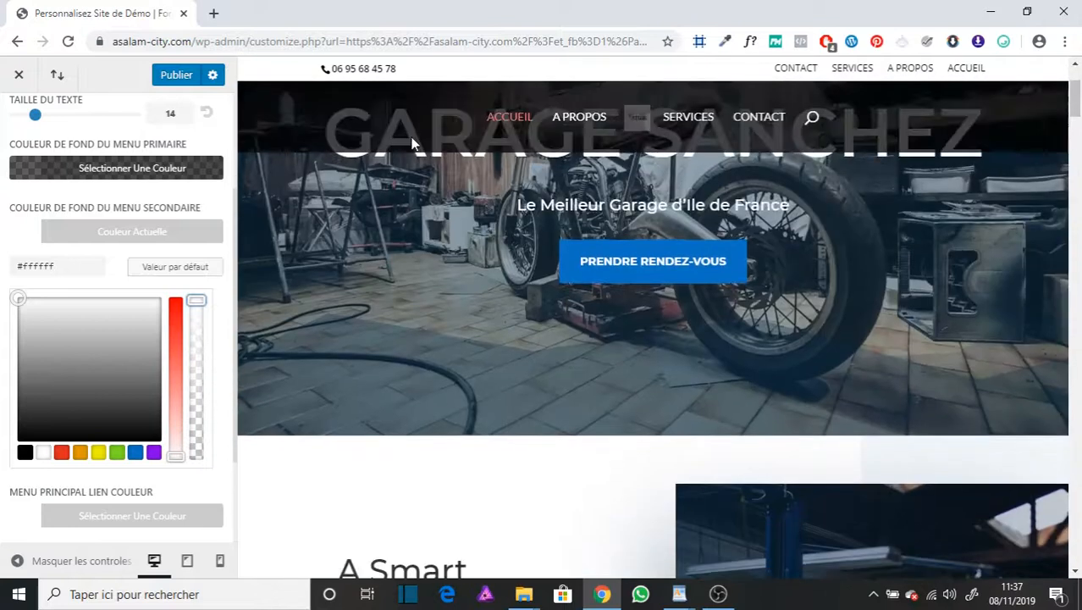
scroll(411, 144, down, 2)
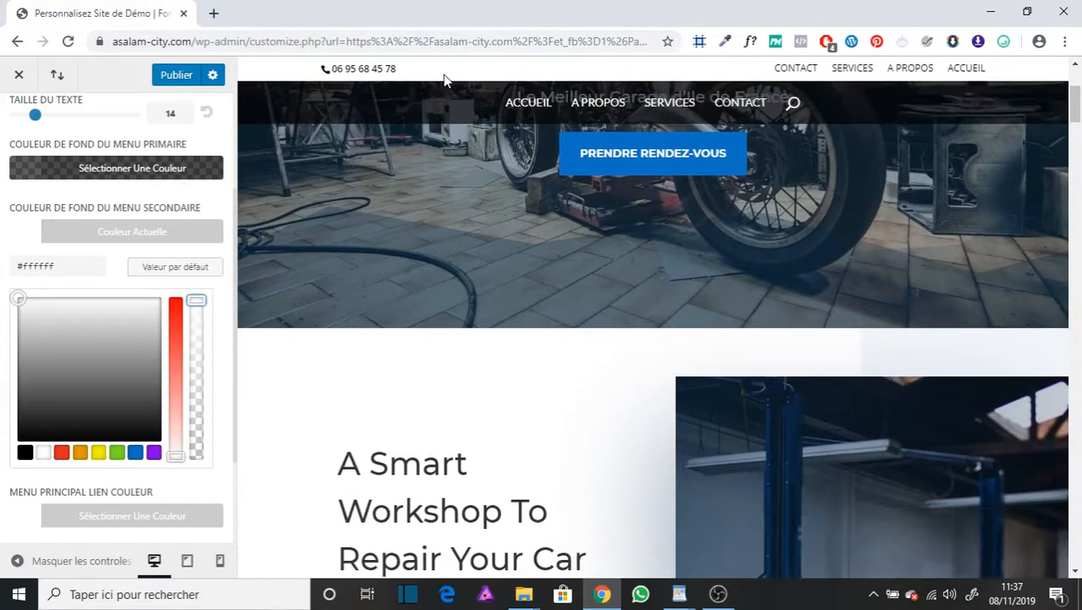
drag(194, 301, 198, 334)
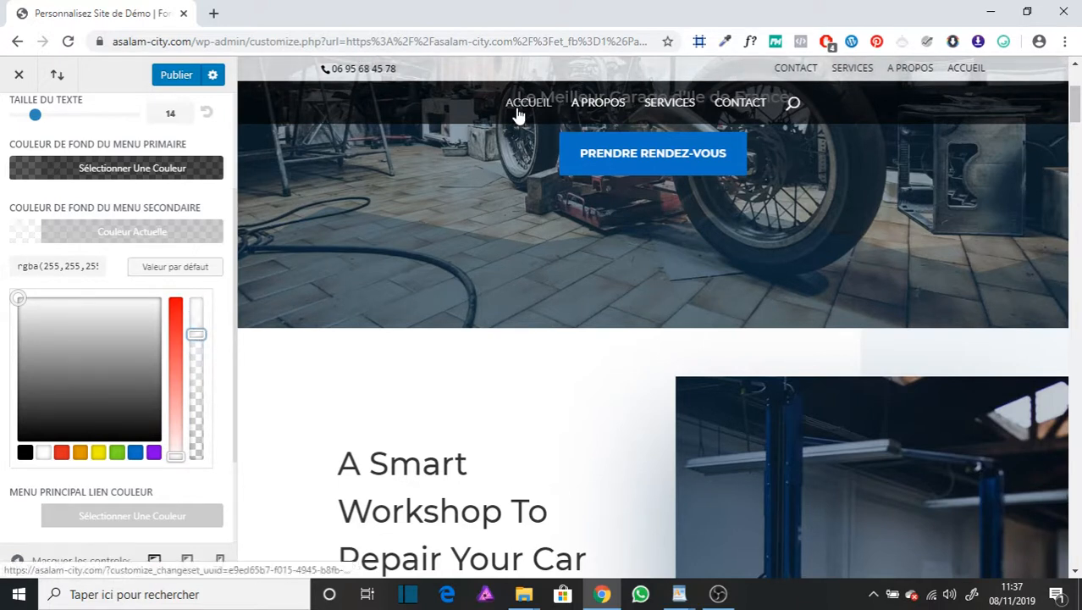
Try red (#e02b20) and yellow (#edf000) as the fixed bar's main menu link colour, and return it to white (#ffffff)
scroll(203, 324, down, 1)
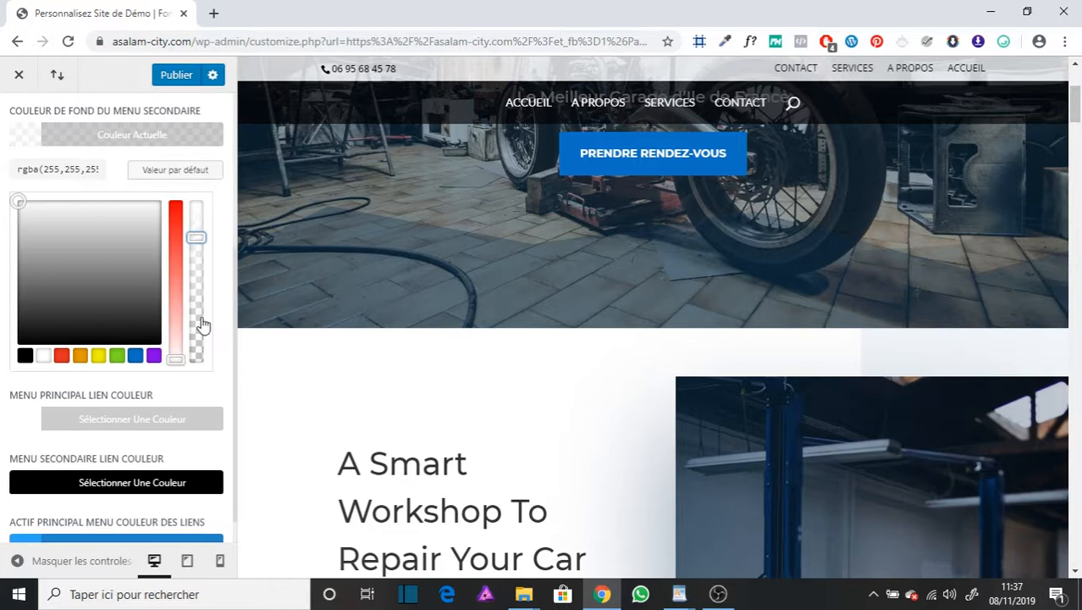
scroll(203, 324, down, 1)
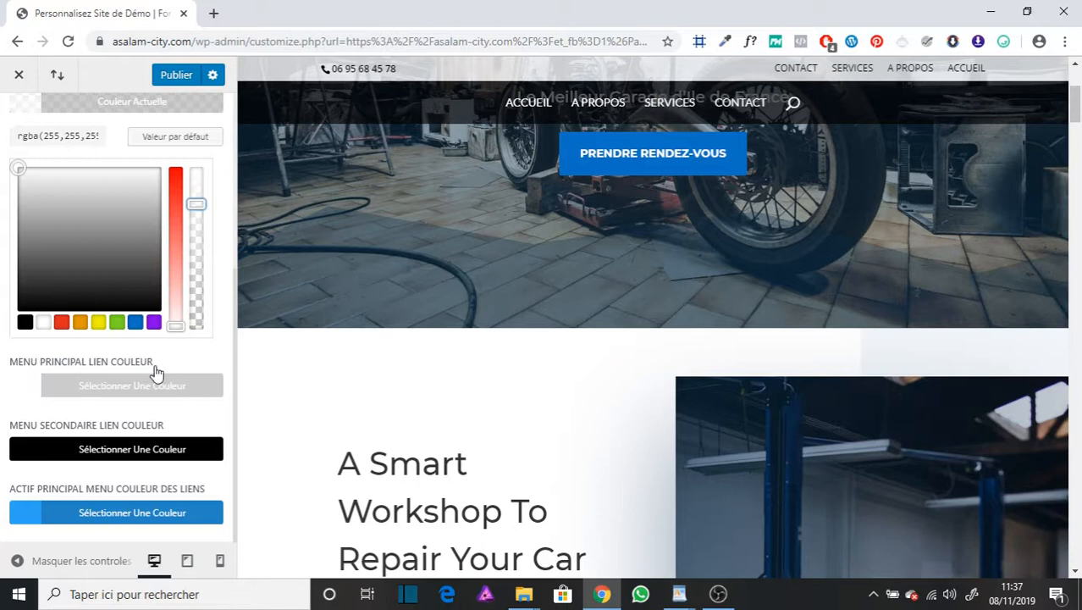
click(95, 391)
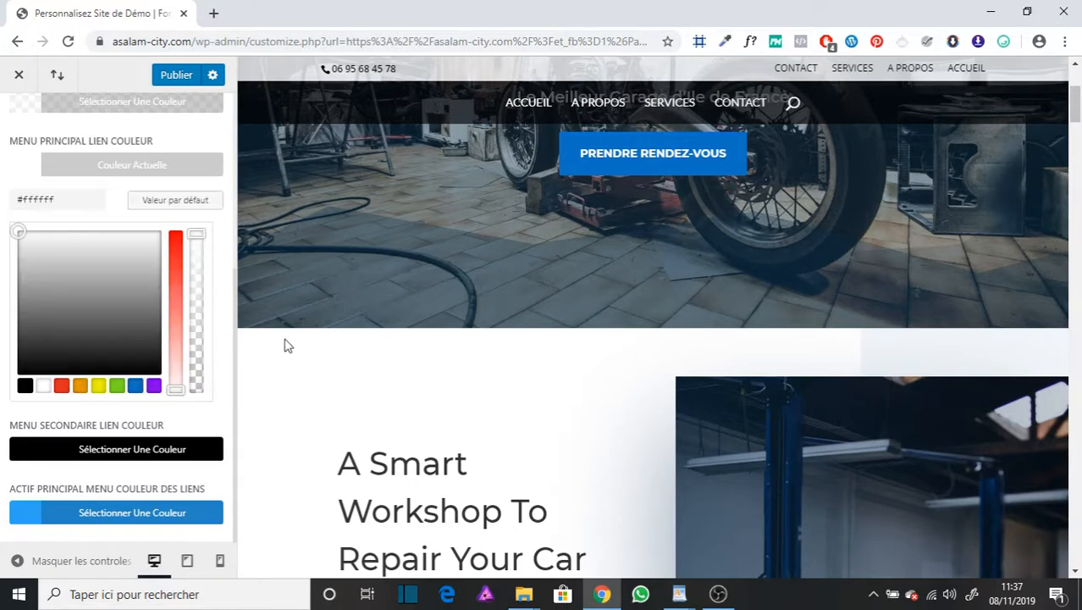
click(61, 387)
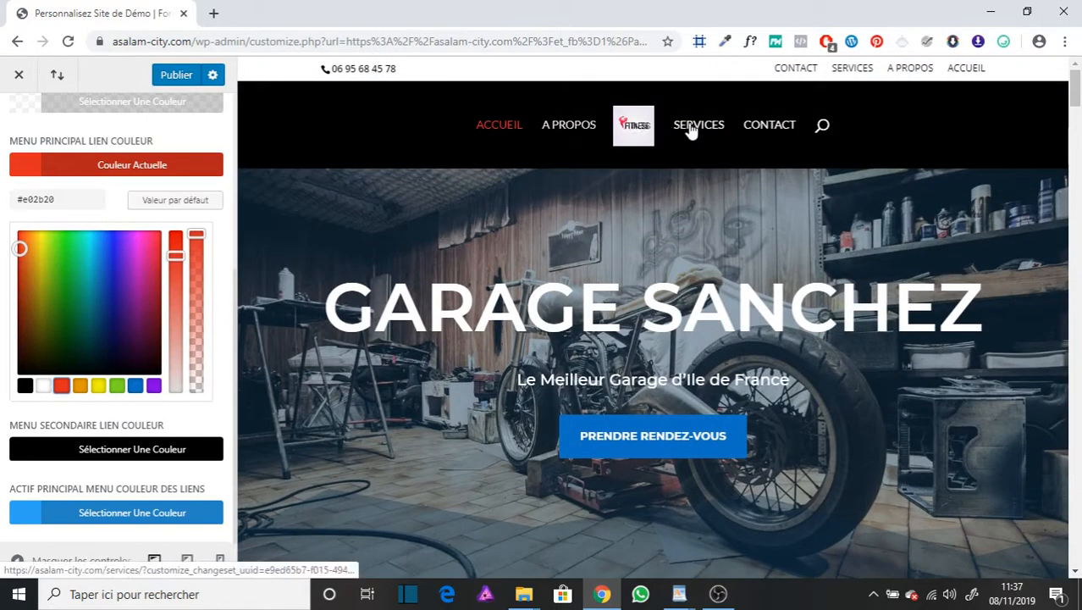
scroll(440, 268, down, 5)
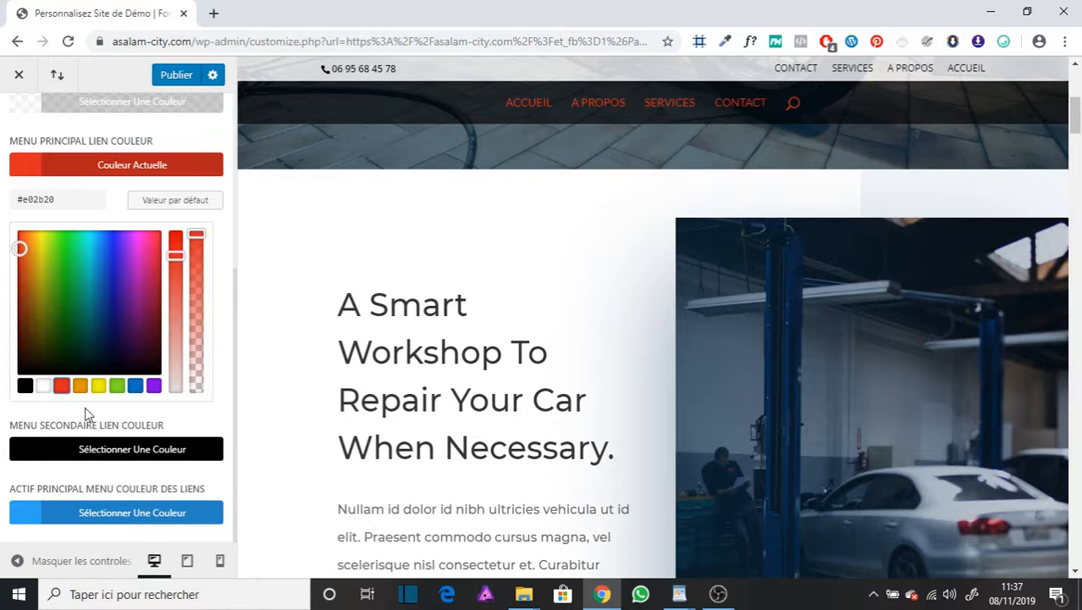
click(99, 386)
scroll(403, 386, up, 5)
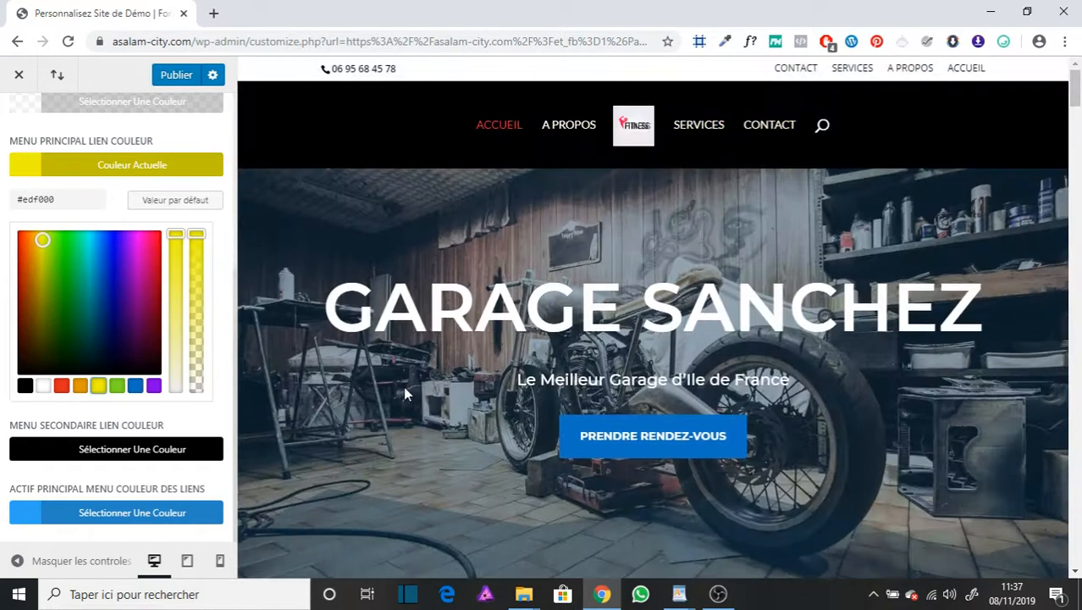
scroll(634, 220, down, 5)
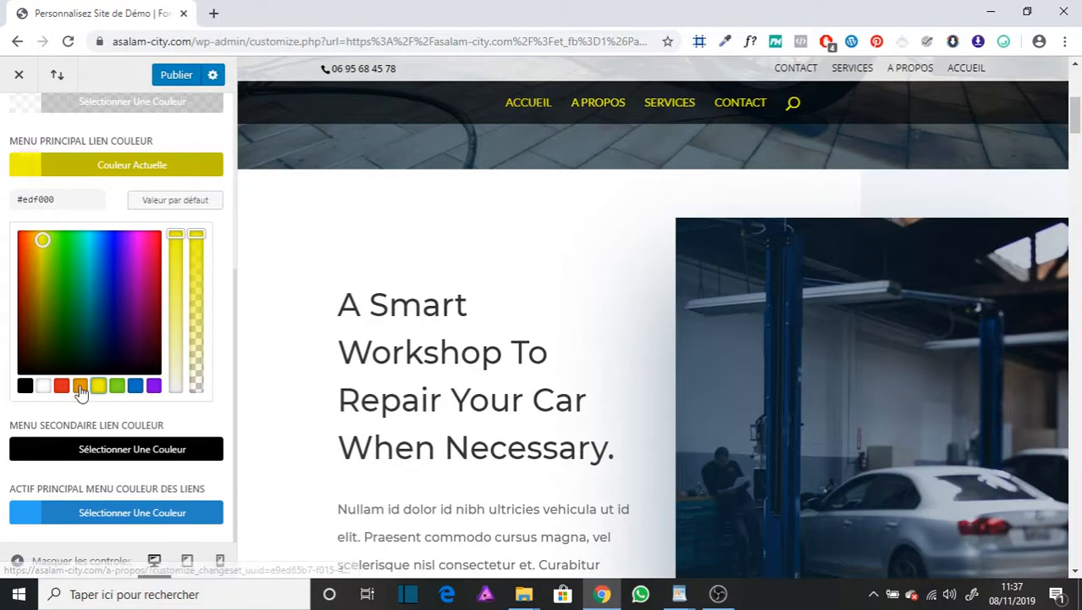
click(44, 386)
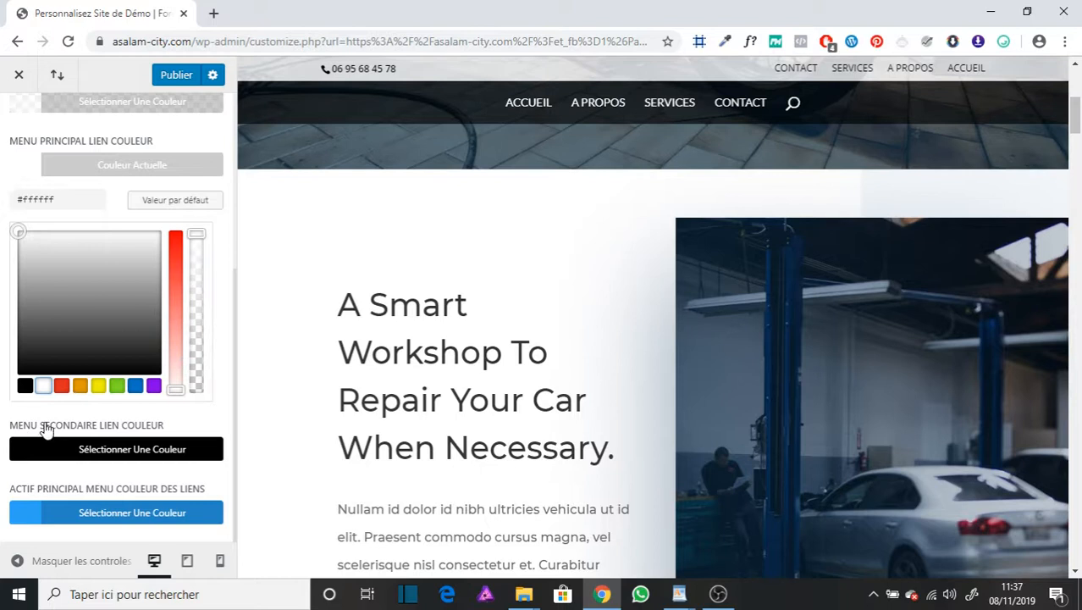
Set the fixed bar's secondary menu link colour and active main menu link colour to green (#7cda24)
click(126, 449)
click(118, 455)
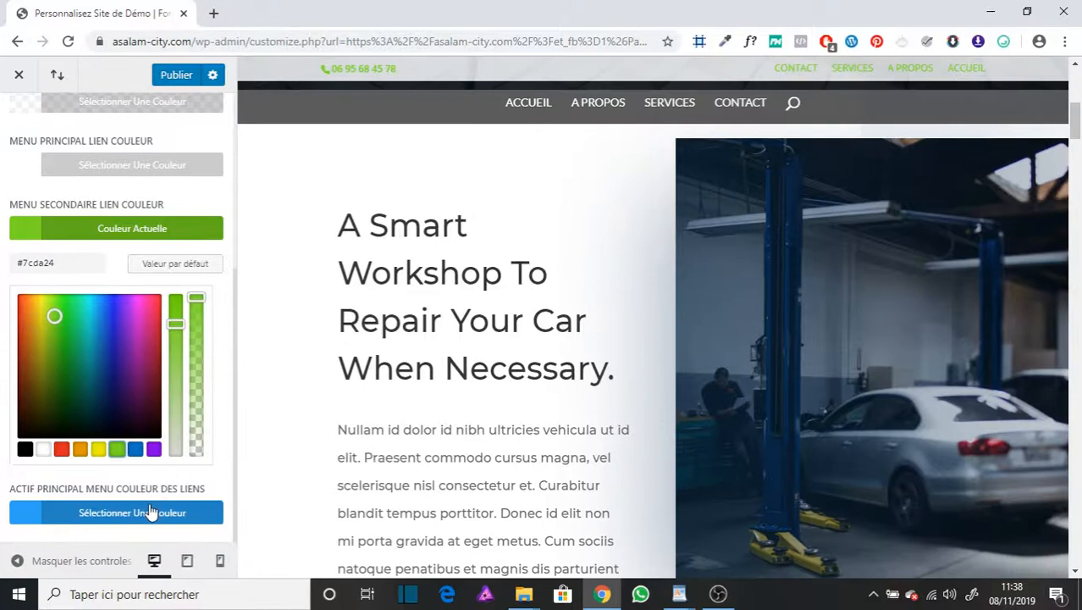
click(148, 512)
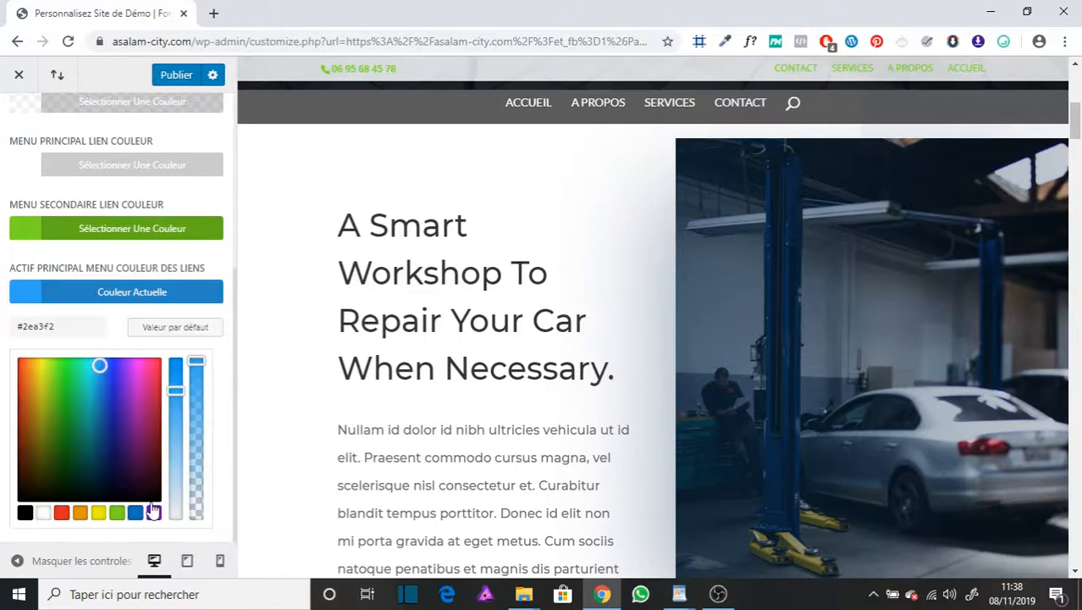
click(117, 512)
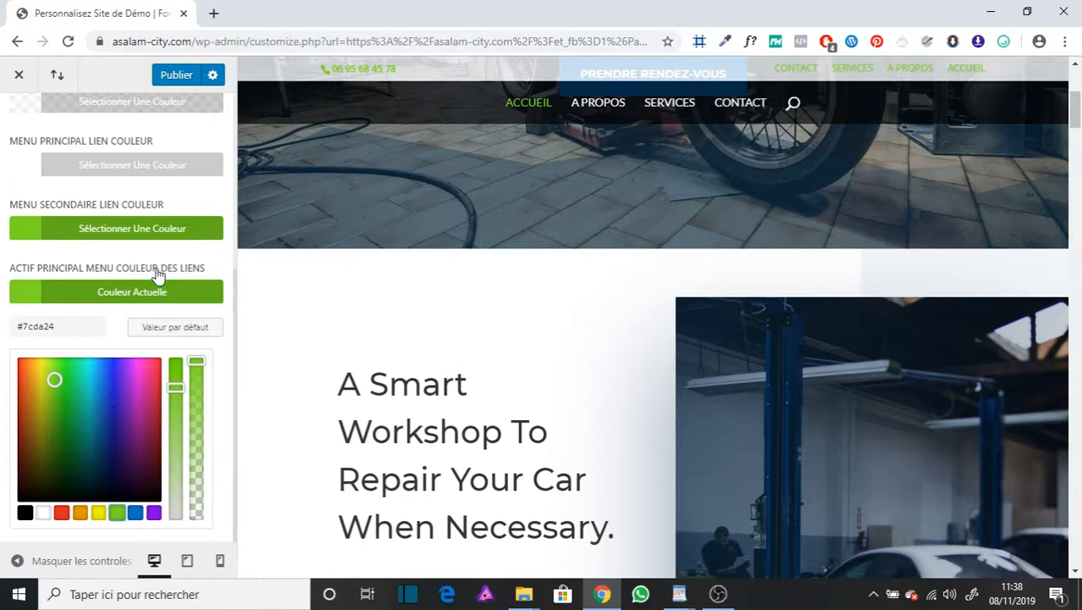
Try blue (#0c71c3) and near-black (#090a00) as the fixed bar's active main menu link colour, ending on red (#e02b20)
click(135, 512)
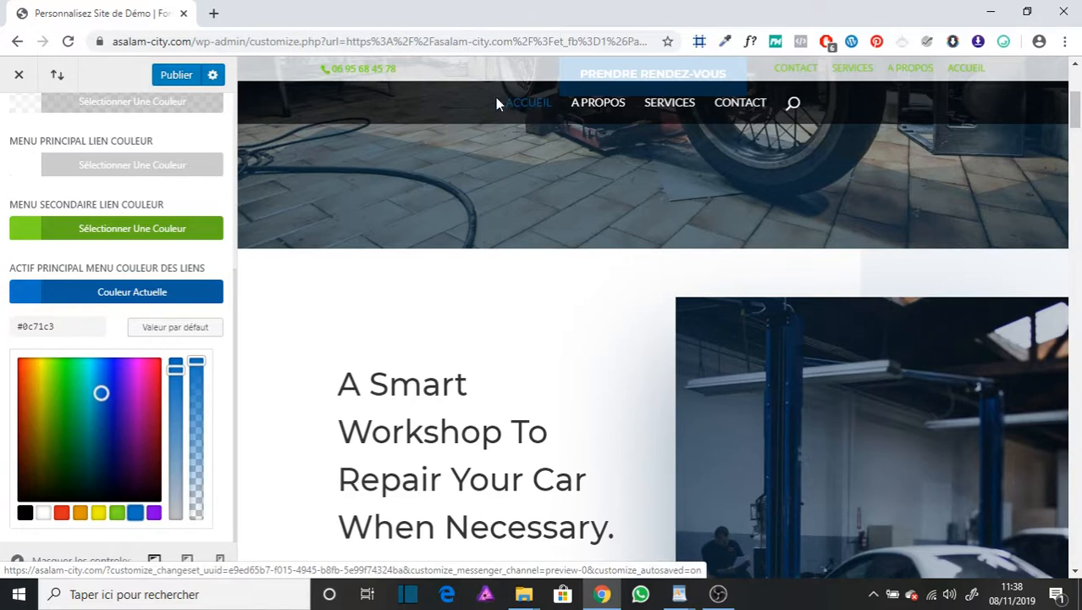
mouse_move(101, 392)
mouse_down()
mouse_move(72, 391)
mouse_move(34, 420)
mouse_move(70, 420)
mouse_move(43, 496)
mouse_up()
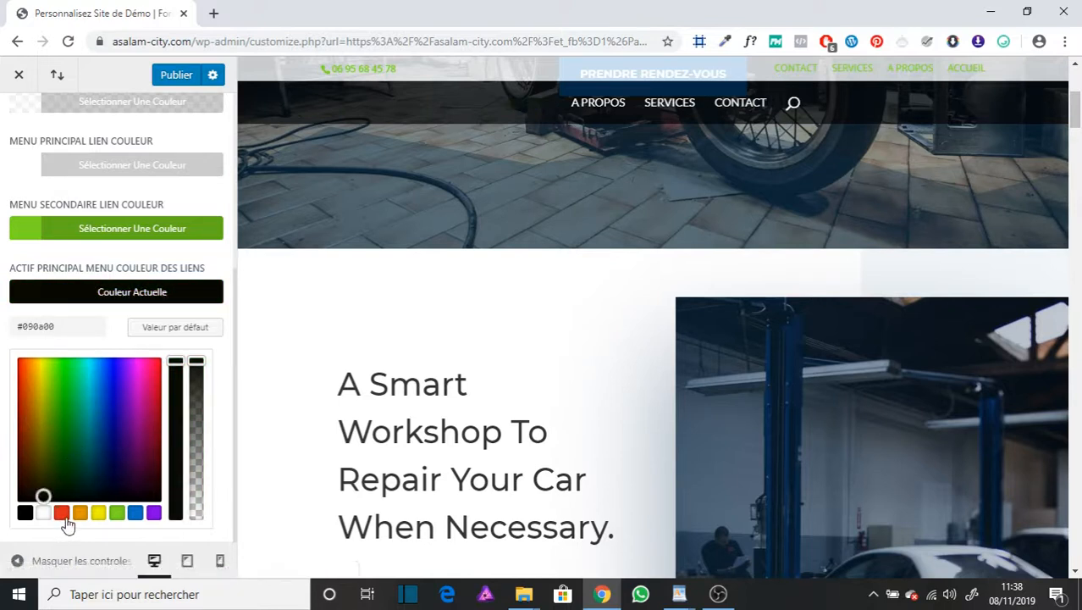
click(62, 514)
scroll(553, 163, down, 4)
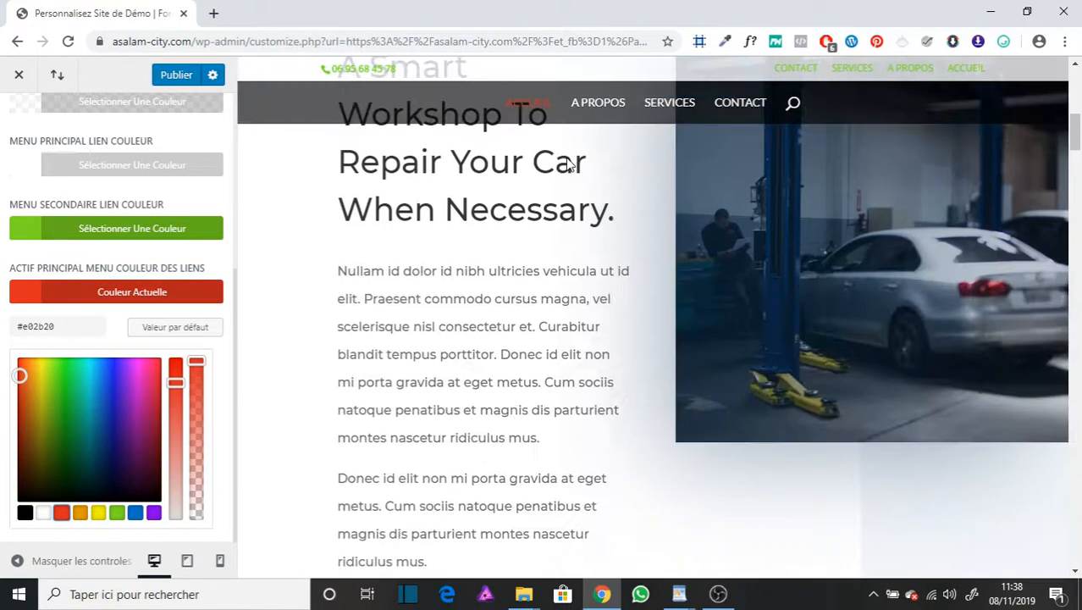
scroll(569, 165, up, 7)
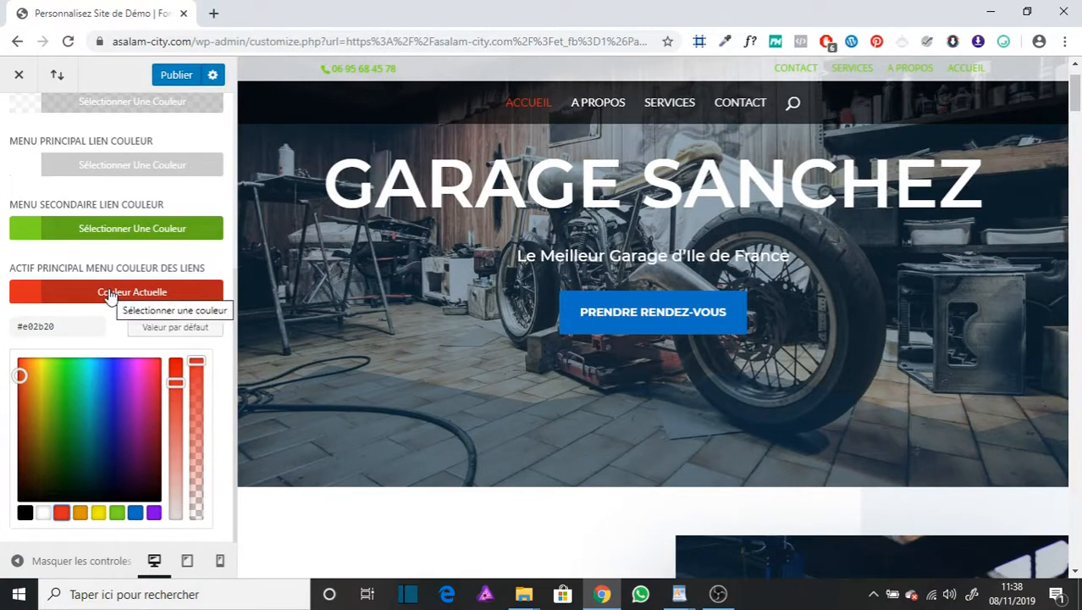
click(110, 292)
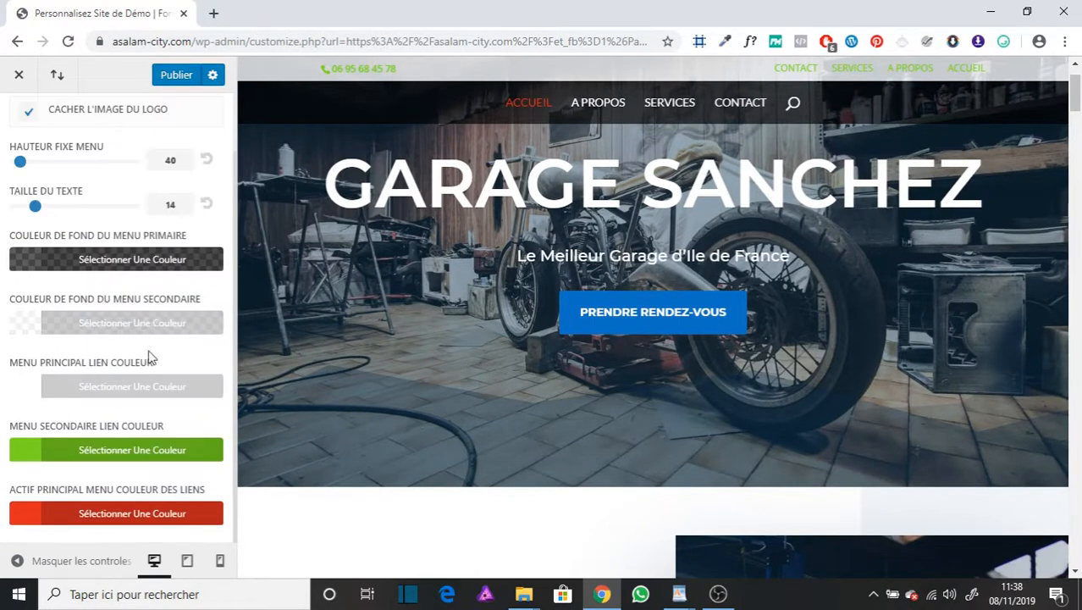
Set the fixed bar's main menu link colour to green (#7cda24) and check it against the active link on the scrolled page
click(113, 389)
scroll(131, 461, down, 2)
click(117, 447)
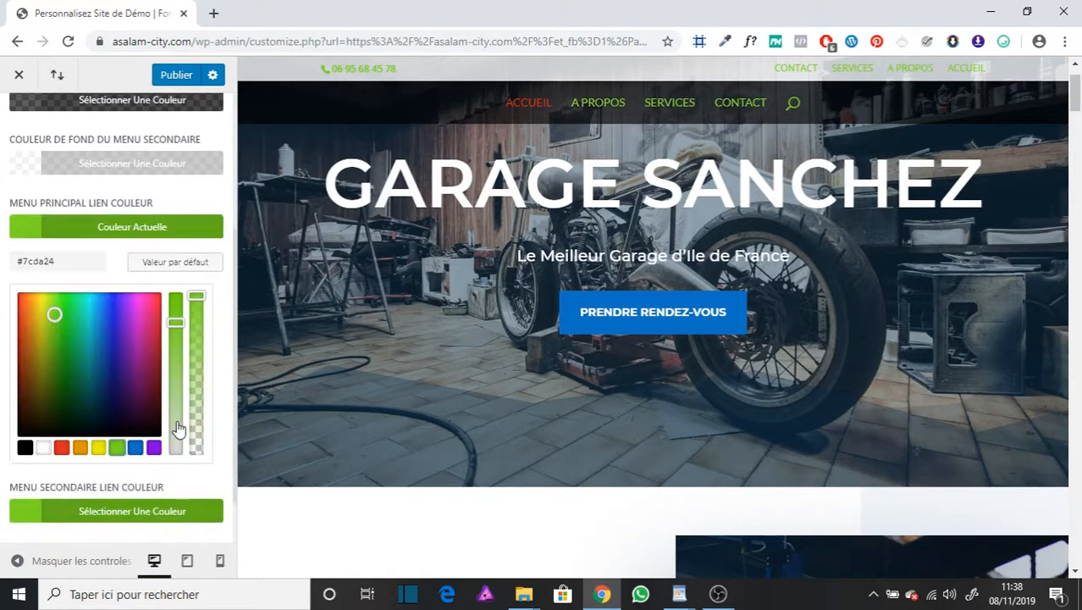
scroll(391, 358, down, 5)
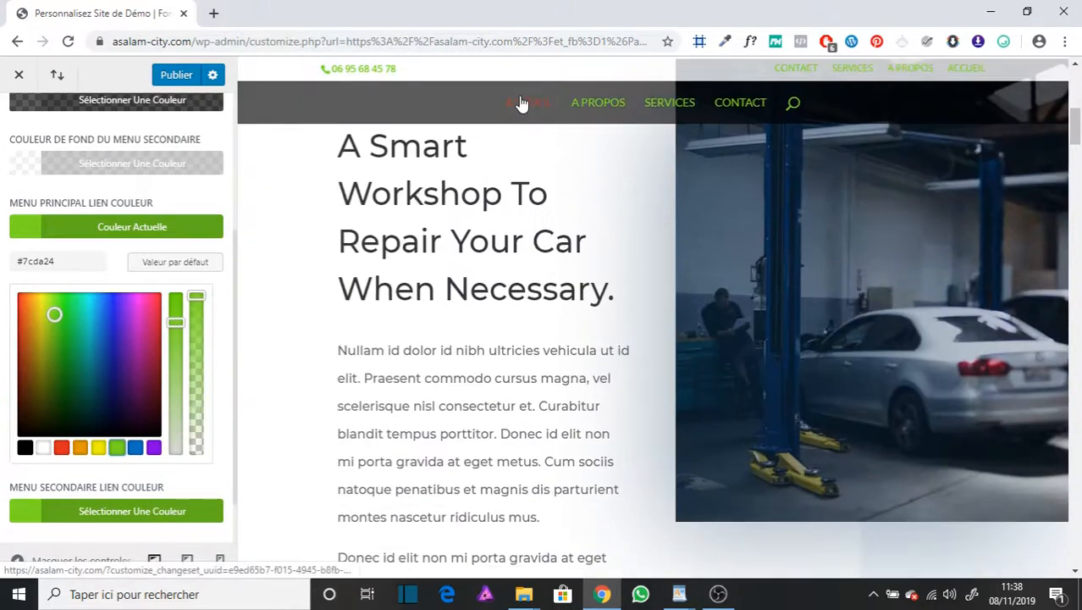
scroll(236, 380, down, 3)
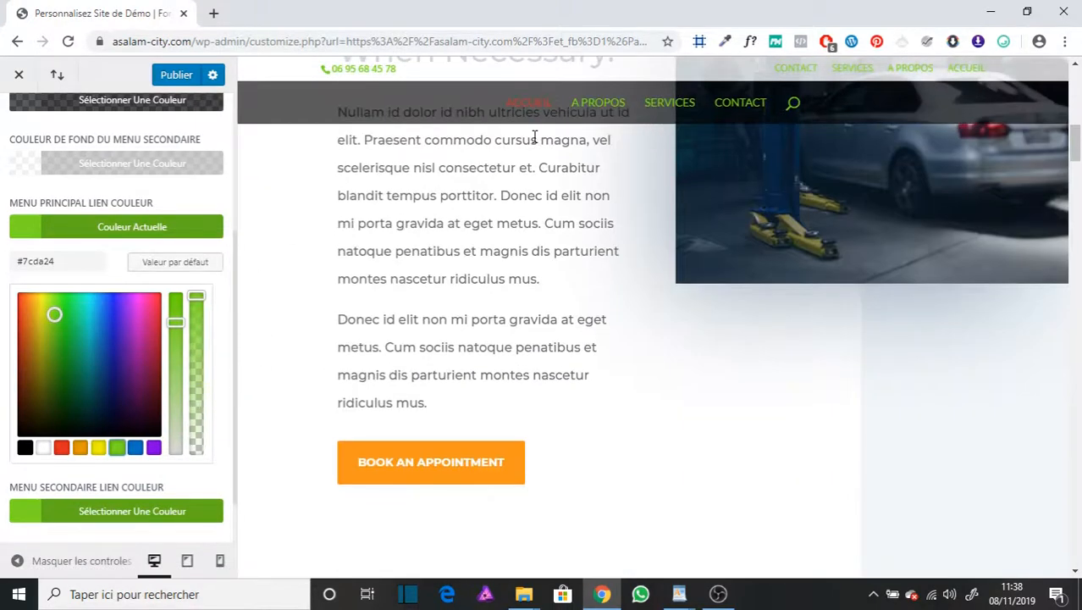
Close the theme customizer without publishing and discard the unsaved fixed bar changes
scroll(194, 185, up, 3)
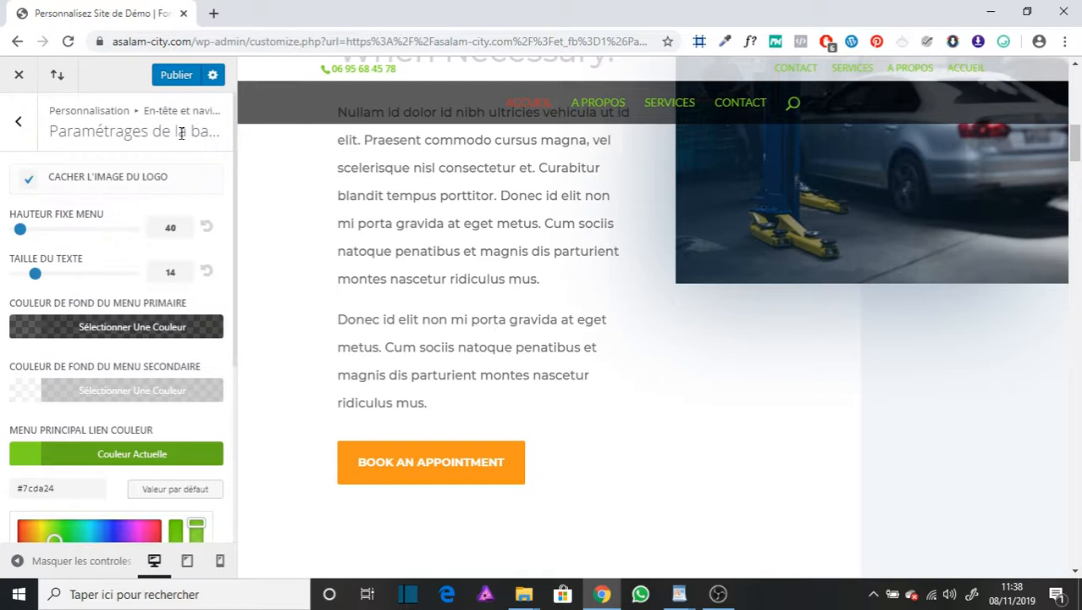
click(18, 81)
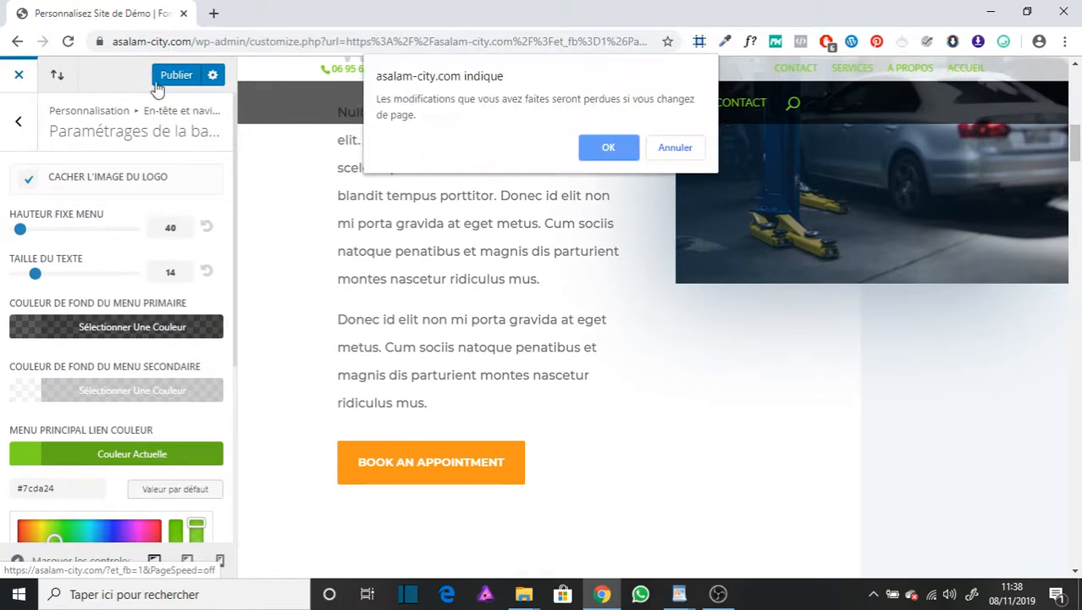
click(608, 148)
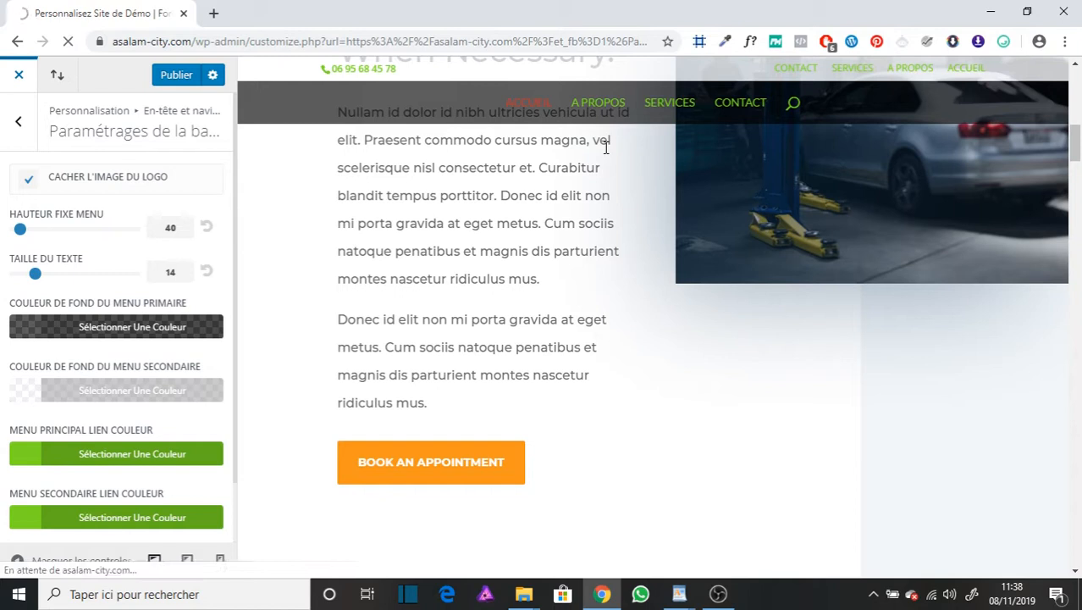